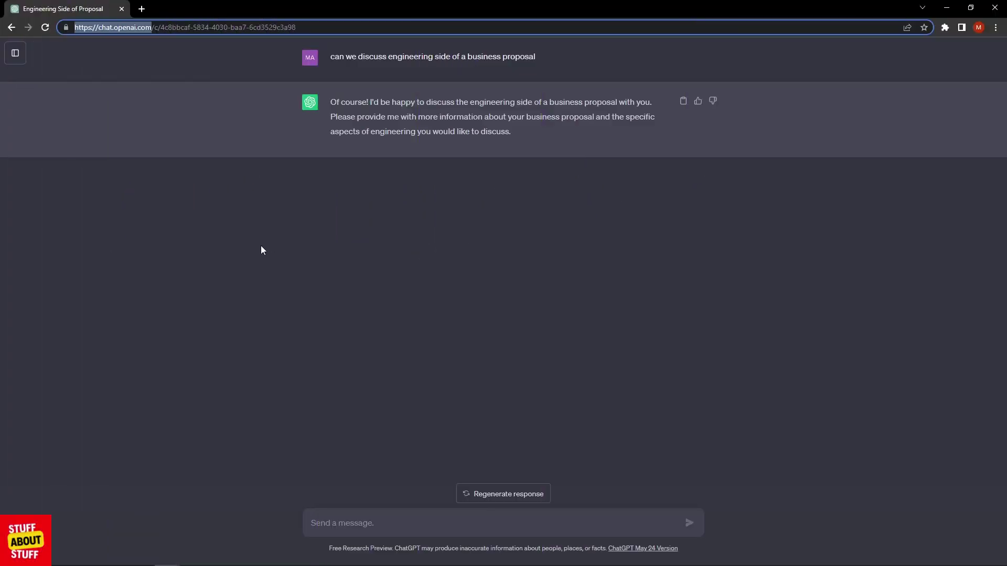
pyautogui.click(261, 246)
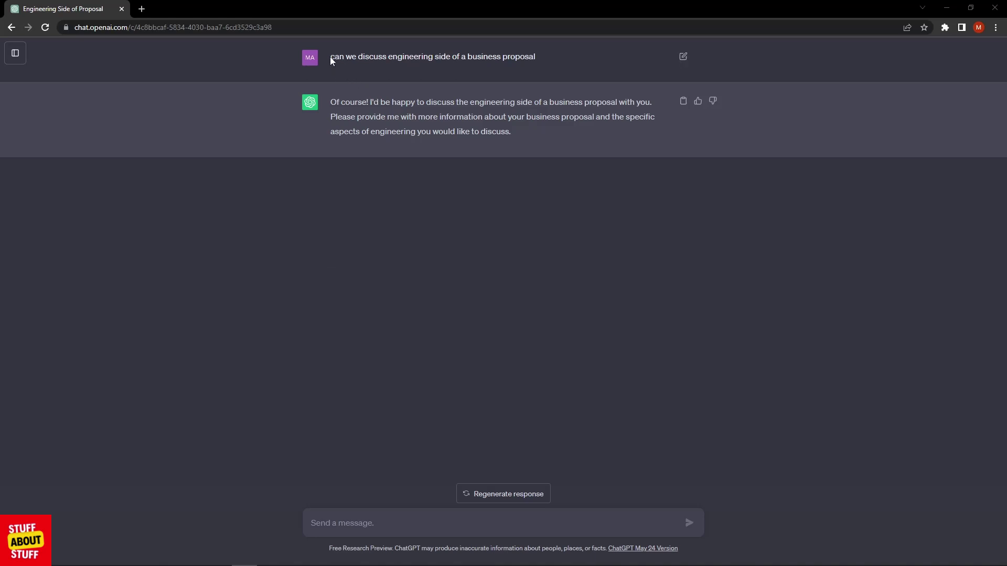
# Send ChatGPT the Vision Worldwide introduction as a turnkey PaaS and IaaS hosting provider, asking it to confirm.
pyautogui.moveTo(330, 57); pyautogui.dragTo(535, 58)
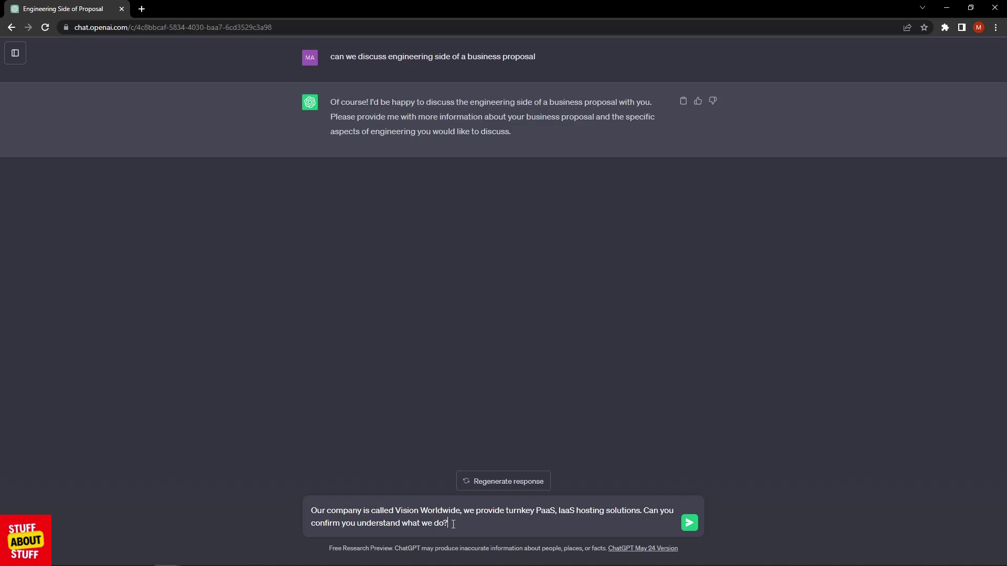
pyautogui.press('Return')
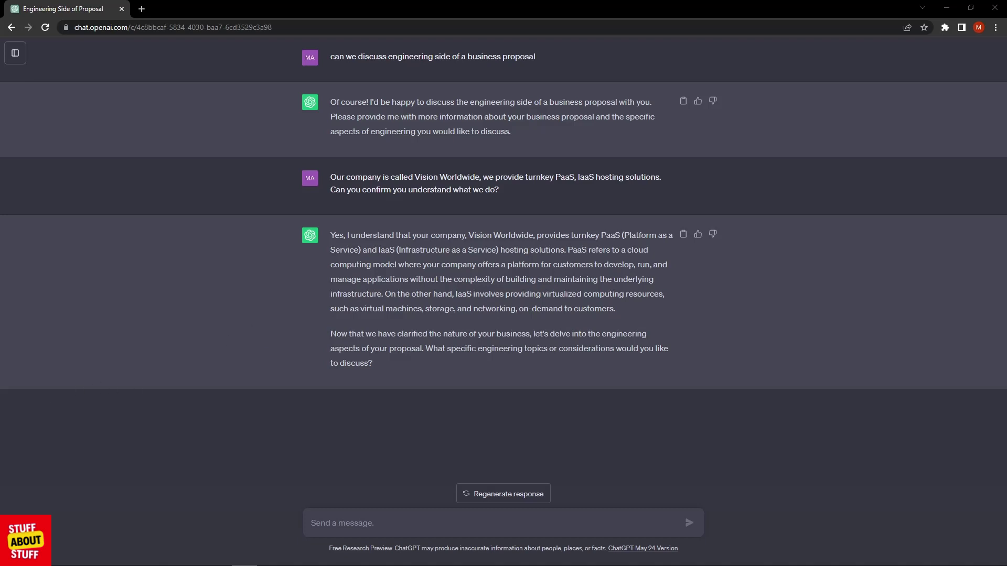
# Paste and send the request for an MM Trading proposal to host its servers in the private cloud.
pyautogui.write('We have a customer called MM Trading, they require a hosting proposal to host their servers with us in our private cloud, can you confirm you understand the requirement?')
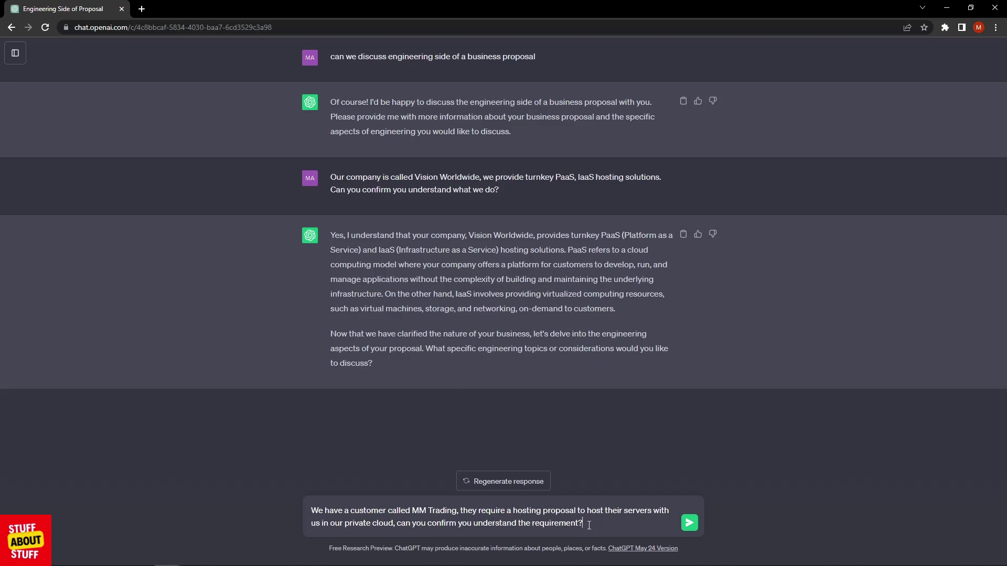
pyautogui.press('Return')
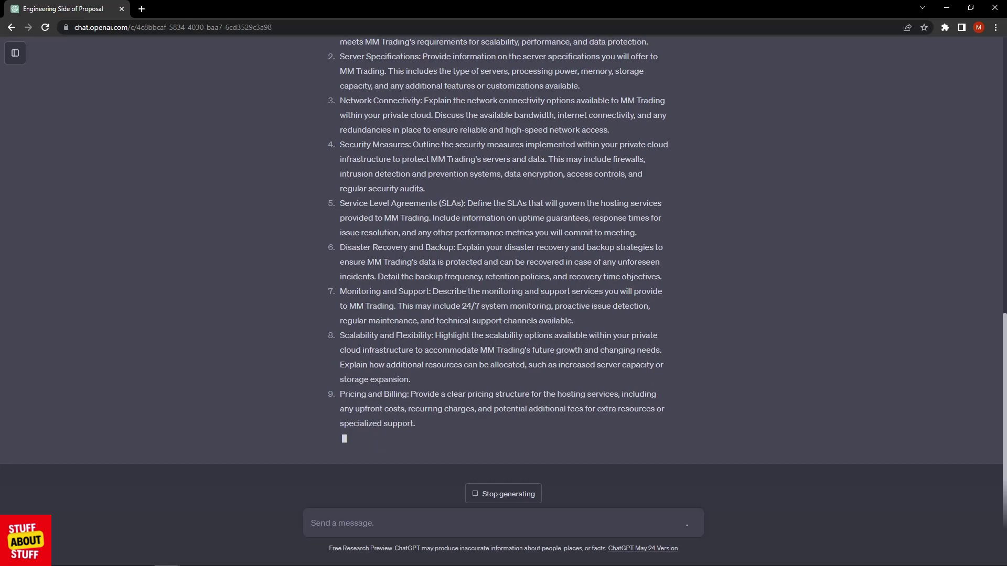
# Scroll through ChatGPT's reply to review its numbered proposal considerations for MM Trading.
pyautogui.scroll(8, 504, 262)
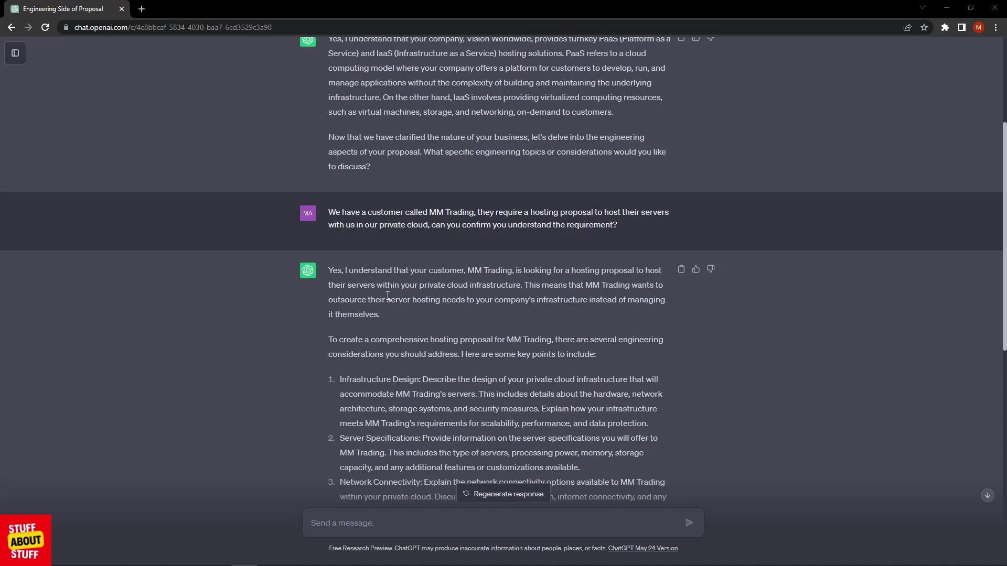
pyautogui.scroll(4, 388, 296)
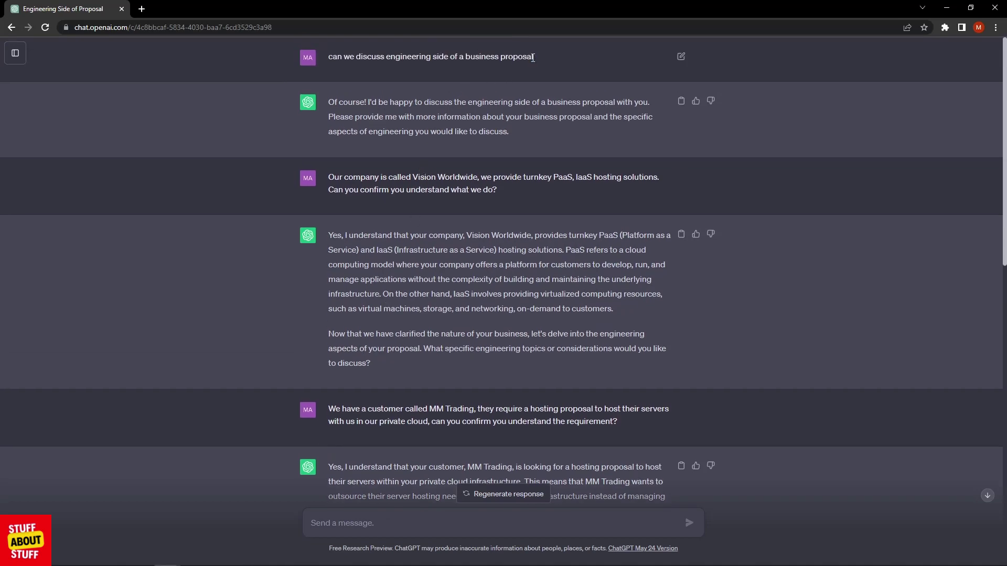
pyautogui.moveTo(534, 56); pyautogui.dragTo(416, 56)
pyautogui.scroll(-6, 414, 143)
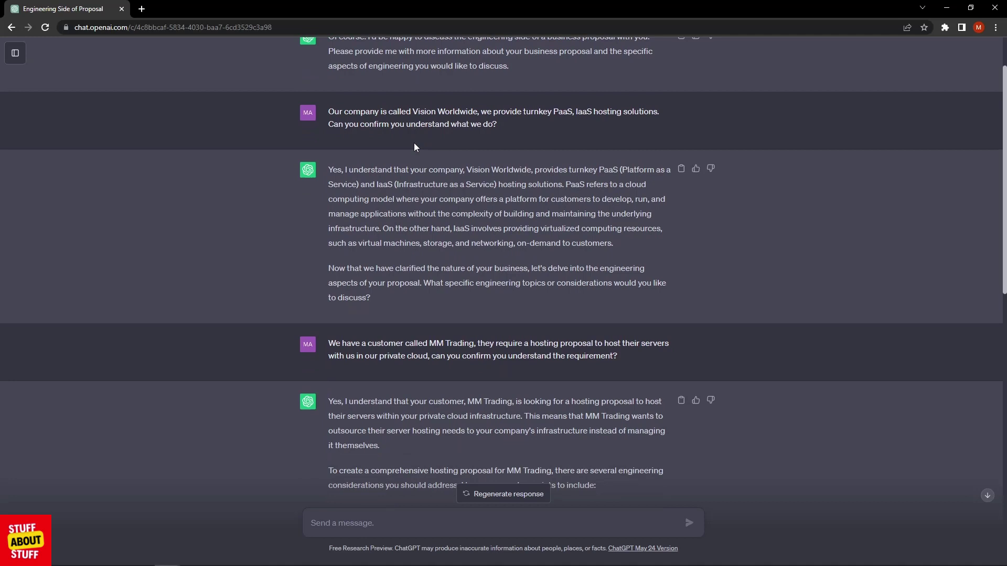
pyautogui.scroll(-1, 415, 152)
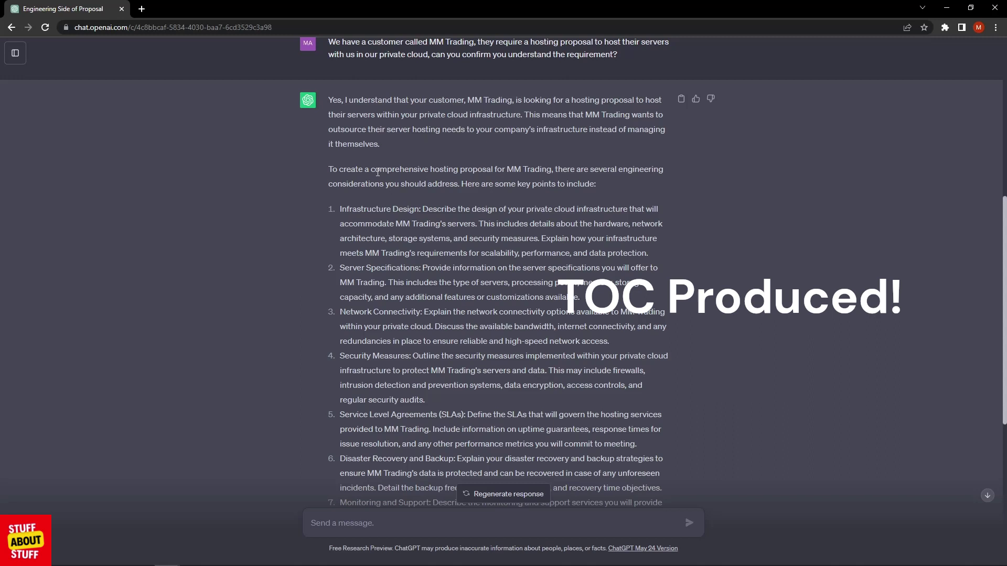
# Highlight the Infrastructure Design, Network Connectivity and Security Measures headings in the reply.
pyautogui.scroll(-2, 341, 175)
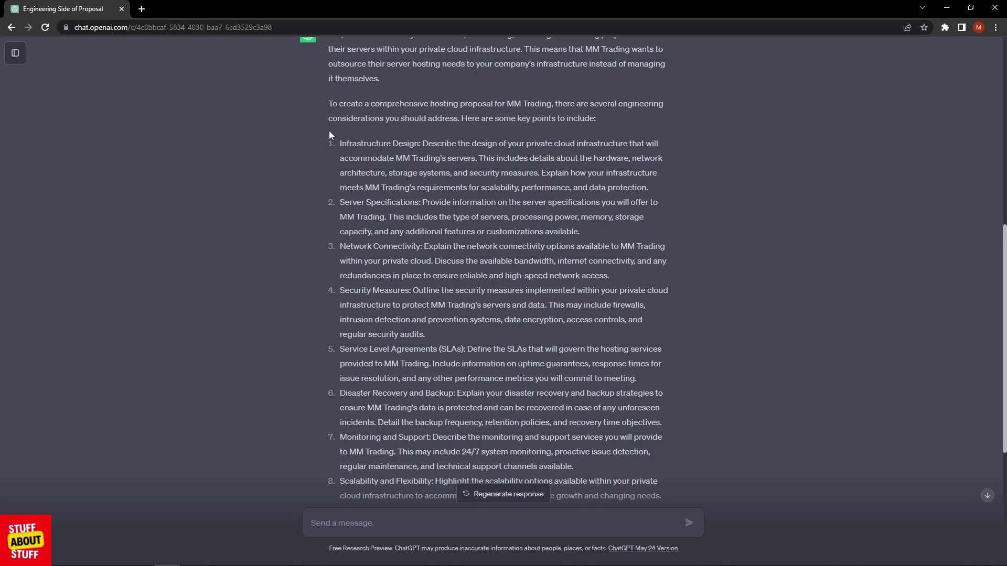
pyautogui.scroll(2, 329, 131)
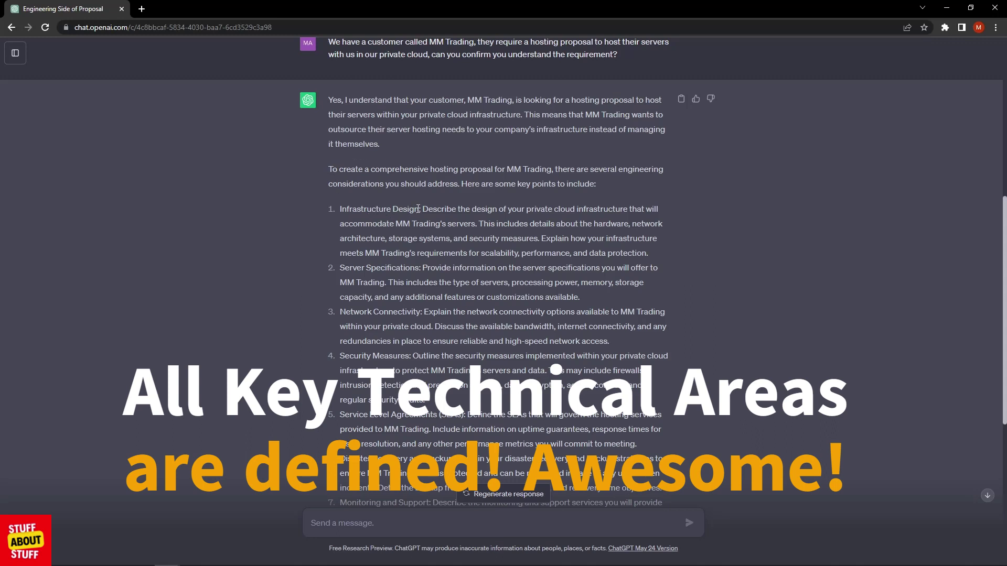
pyautogui.moveTo(418, 208); pyautogui.dragTo(341, 210)
pyautogui.scroll(-1, 362, 218)
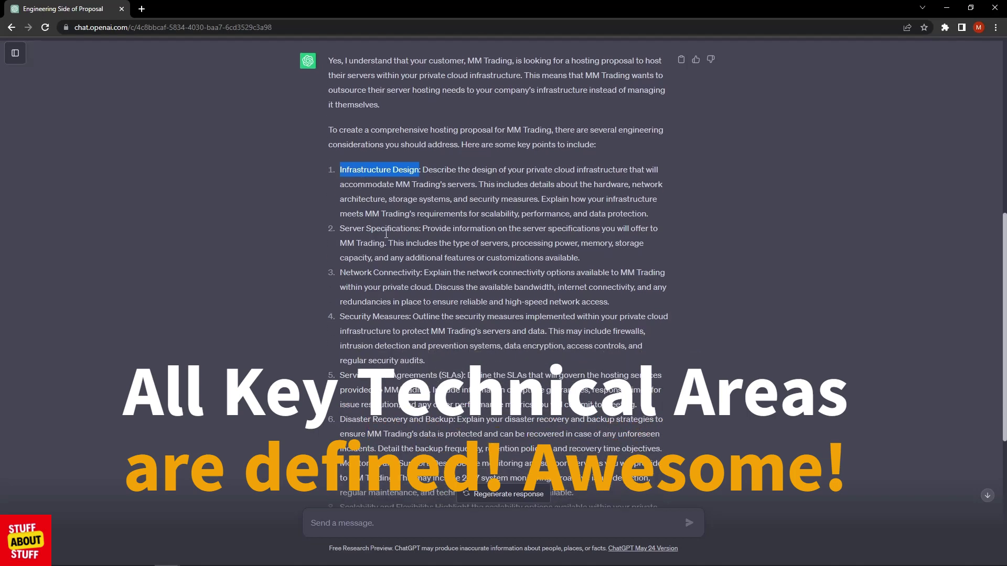
pyautogui.moveTo(419, 229); pyautogui.dragTo(341, 229)
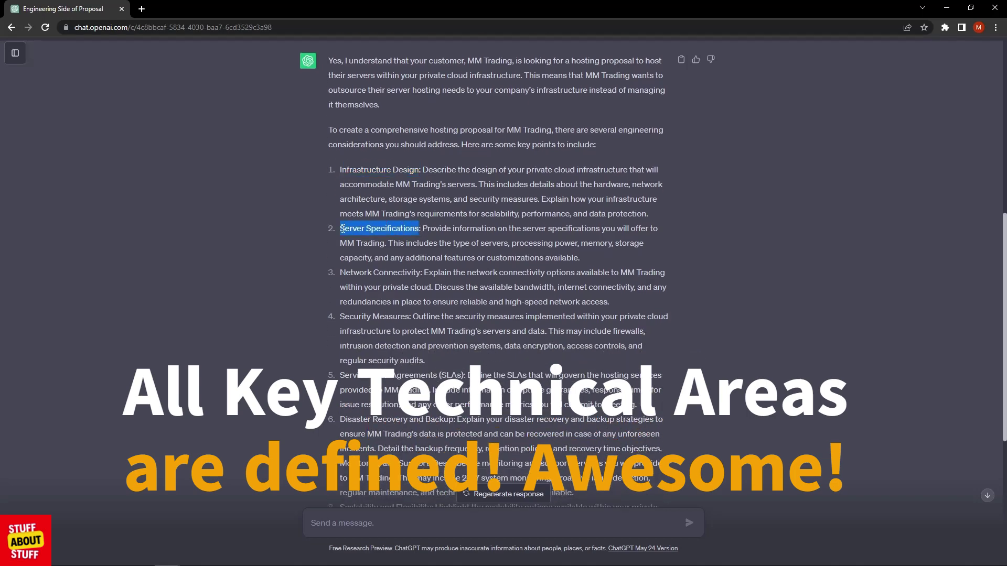
pyautogui.scroll(-1, 388, 265)
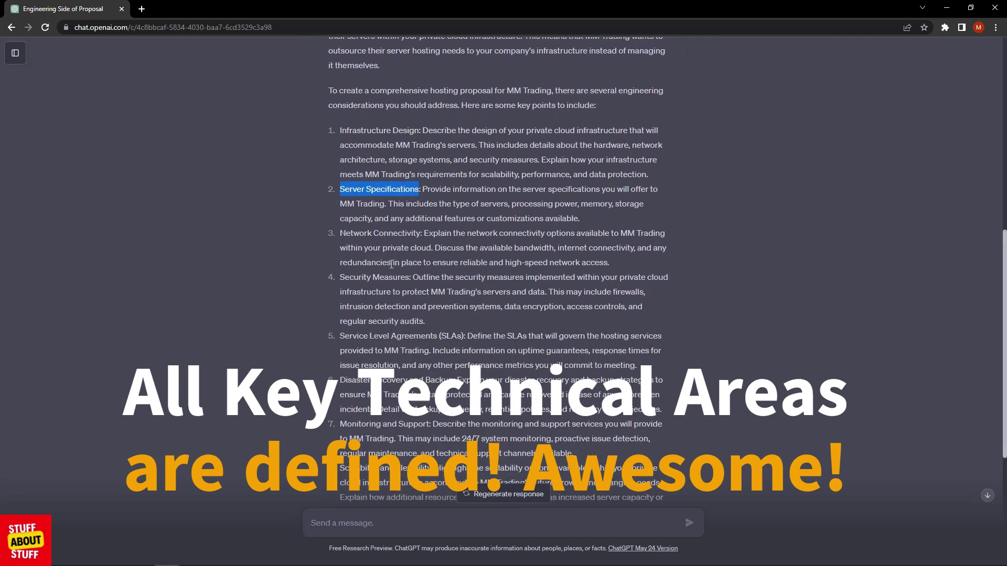
pyautogui.moveTo(418, 237); pyautogui.dragTo(342, 235)
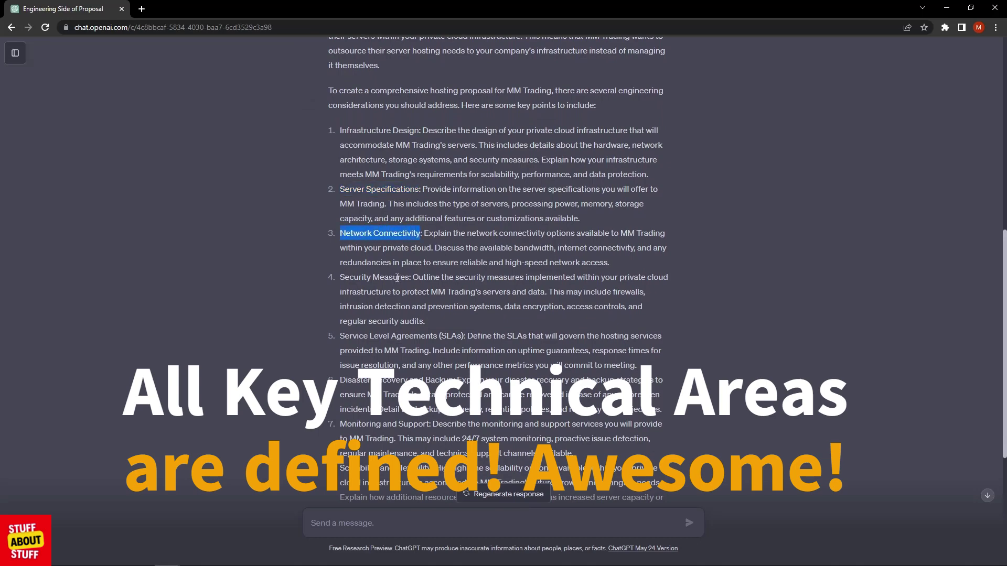
pyautogui.moveTo(407, 277); pyautogui.dragTo(342, 276)
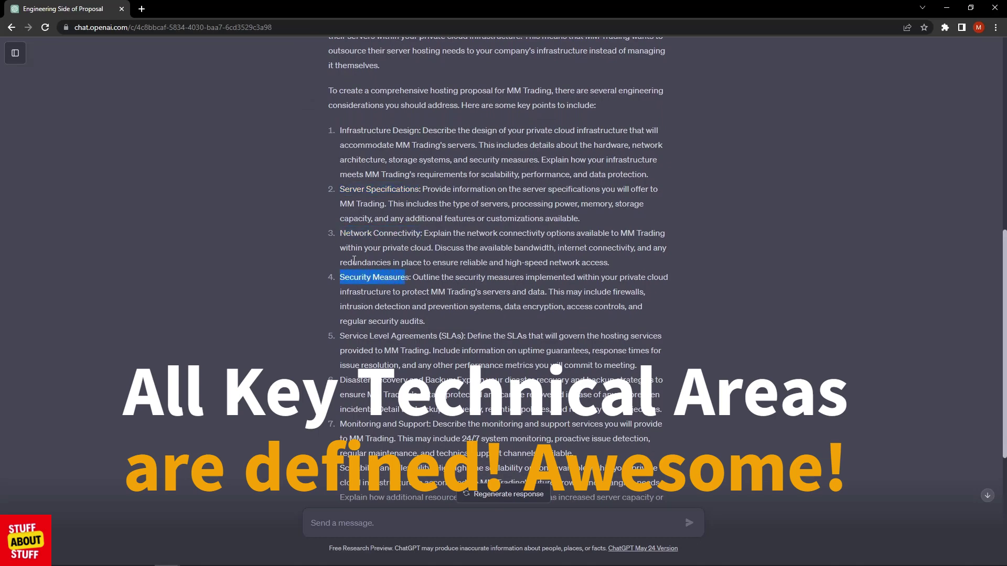
pyautogui.scroll(-1, 347, 312)
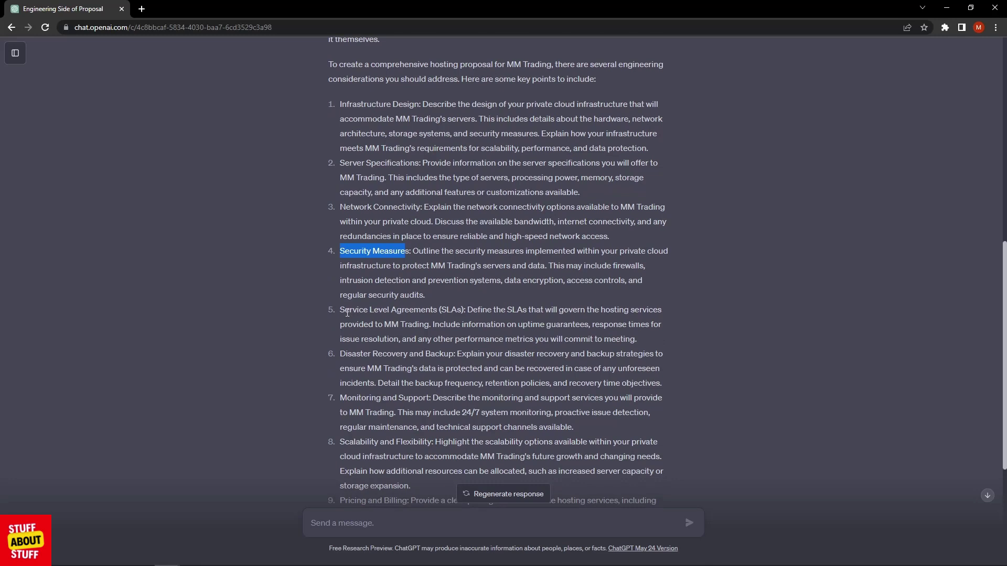
# Highlight the SLAs, Disaster Recovery, Monitoring and Support, Scalability and Pricing and Billing headings.
pyautogui.click(338, 309)
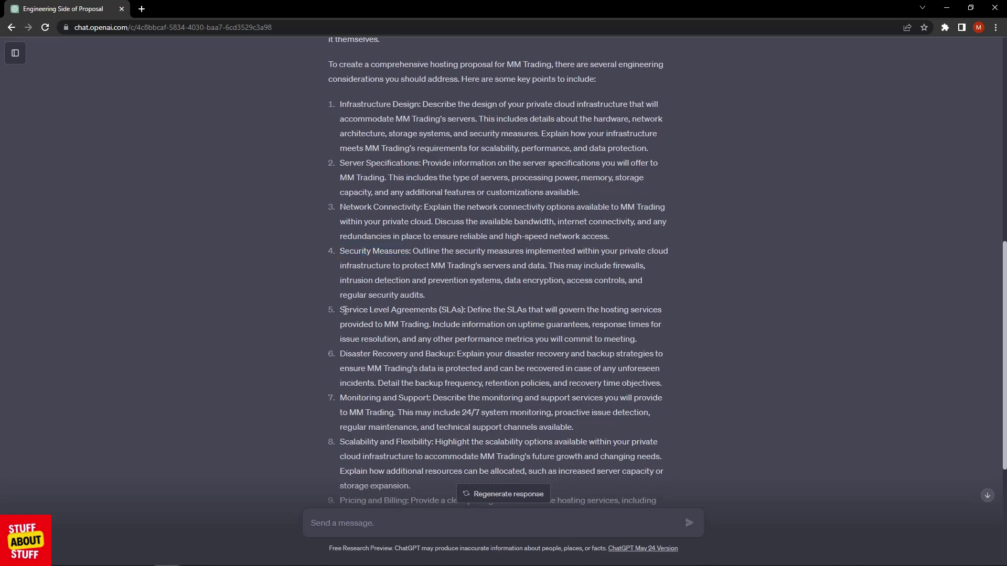
pyautogui.moveTo(342, 311); pyautogui.dragTo(463, 314)
pyautogui.scroll(-3, 463, 314)
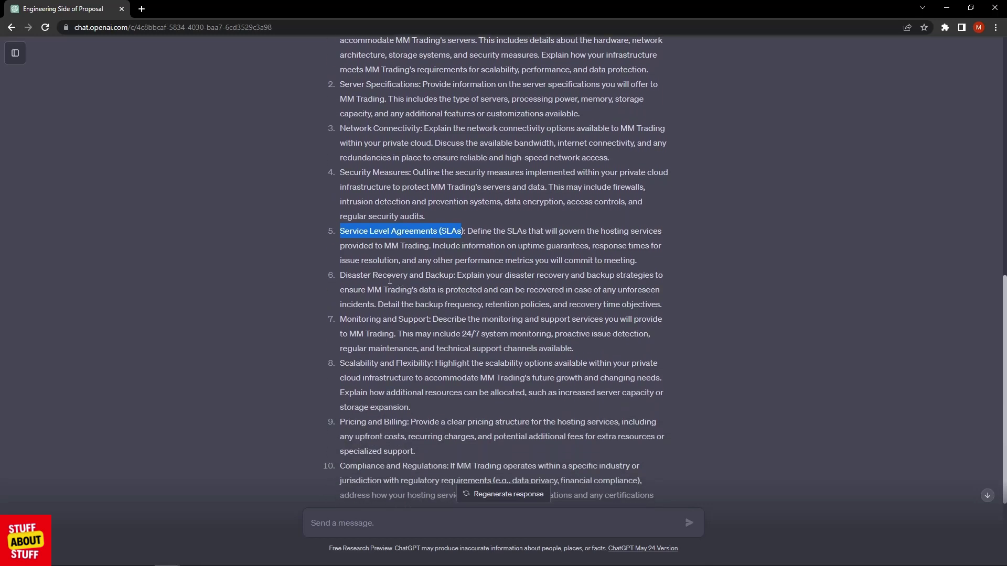
pyautogui.click(353, 291)
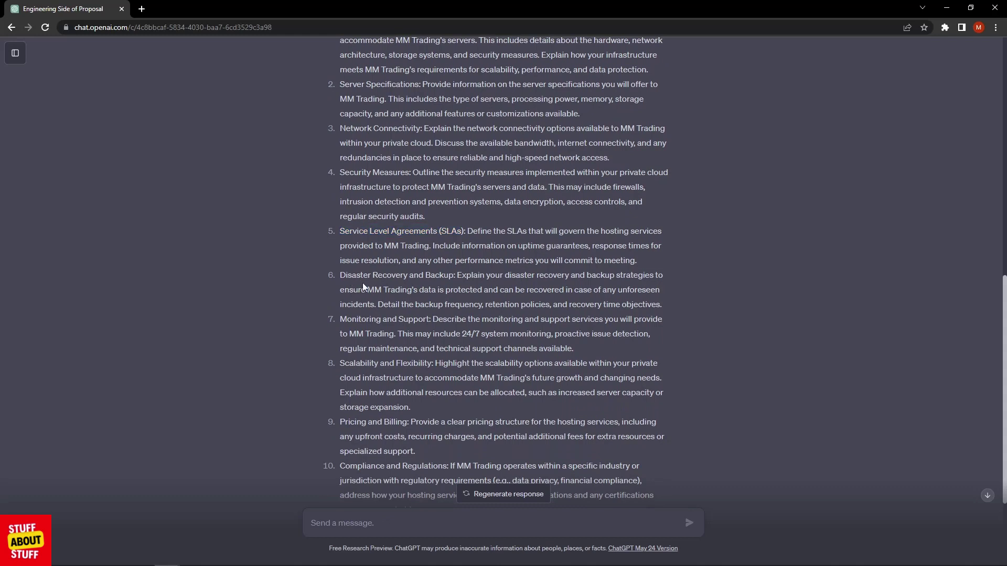
pyautogui.moveTo(340, 276); pyautogui.dragTo(453, 277)
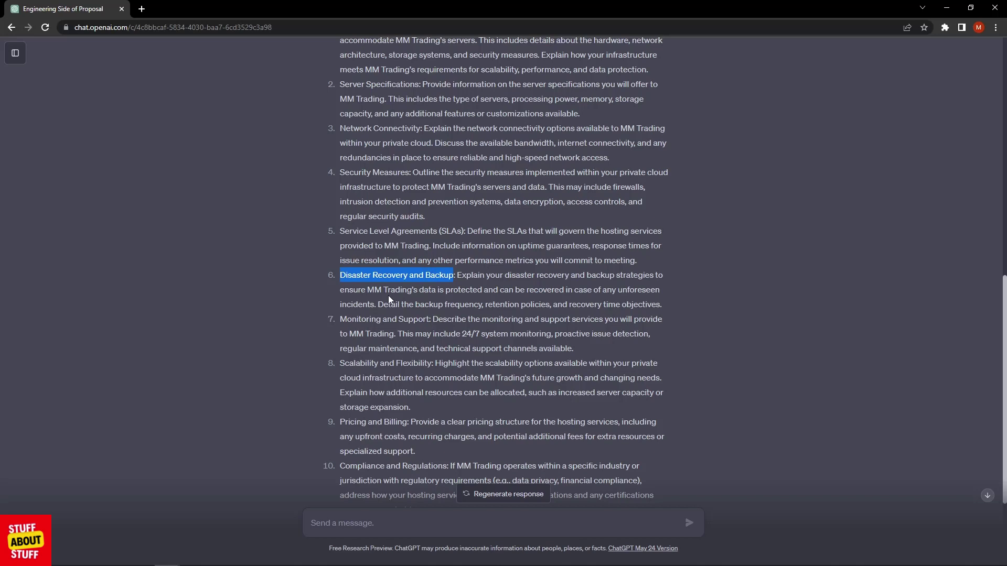
pyautogui.moveTo(341, 320); pyautogui.dragTo(428, 316)
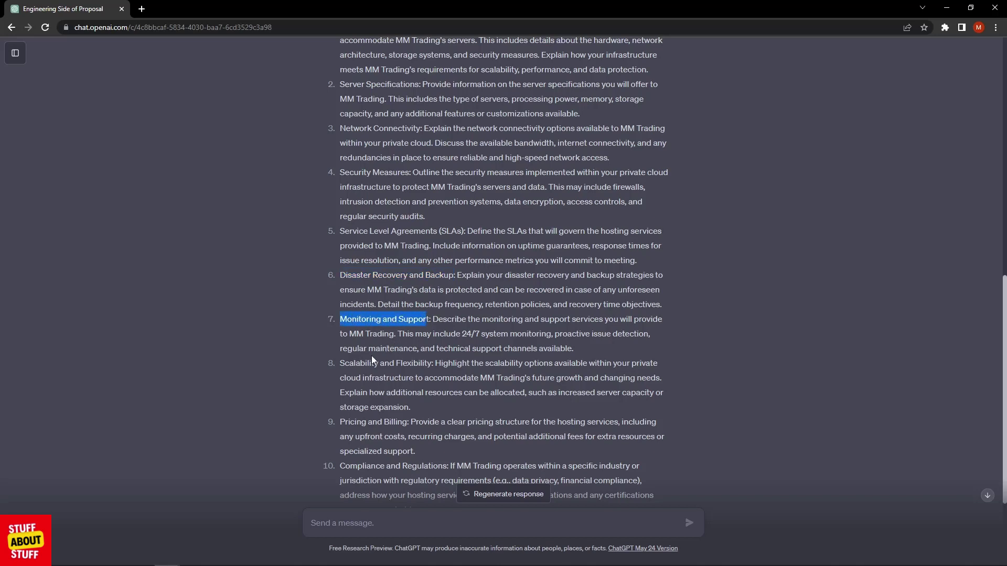
pyautogui.moveTo(340, 365); pyautogui.dragTo(433, 364)
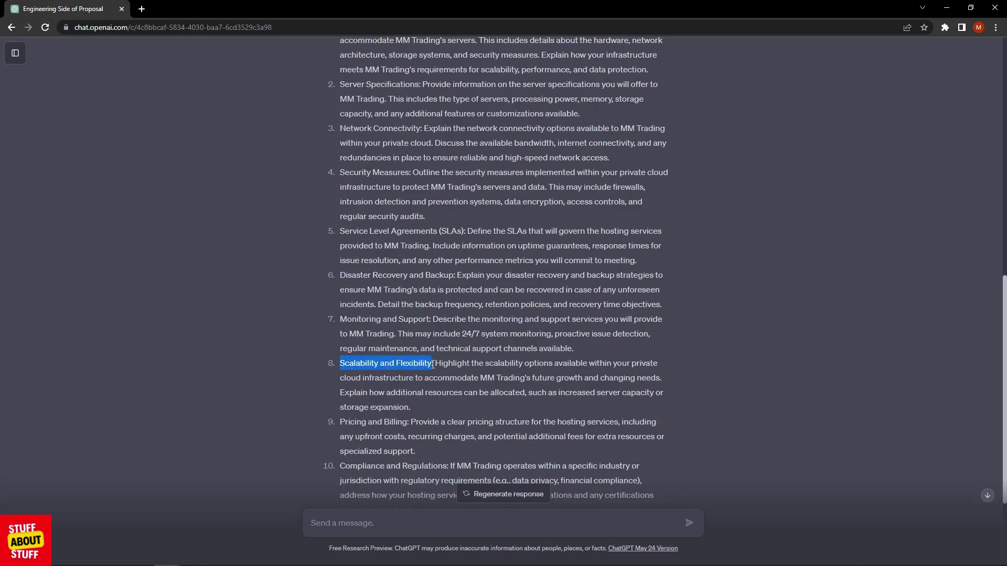
pyautogui.scroll(-3, 409, 329)
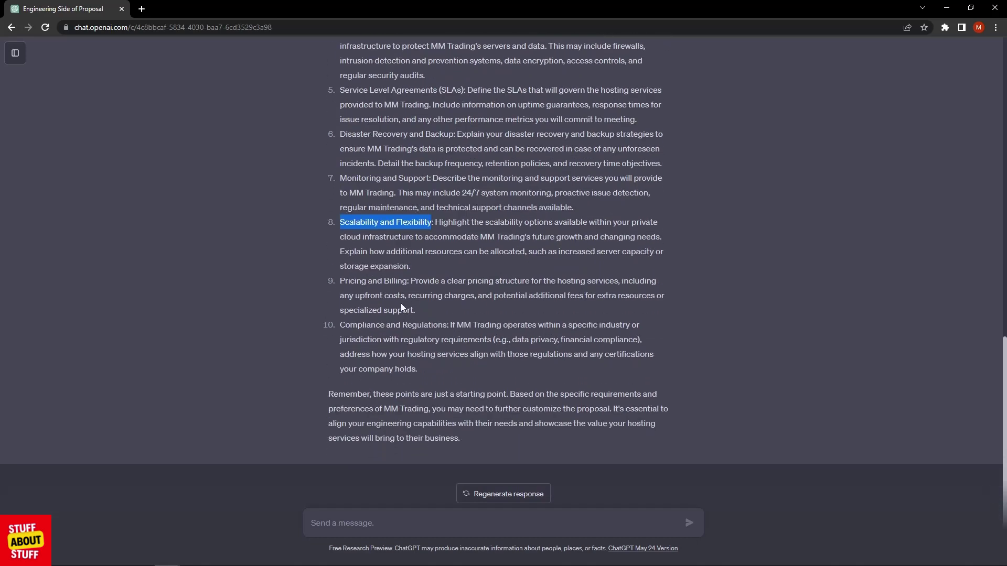
pyautogui.moveTo(409, 282); pyautogui.dragTo(343, 283)
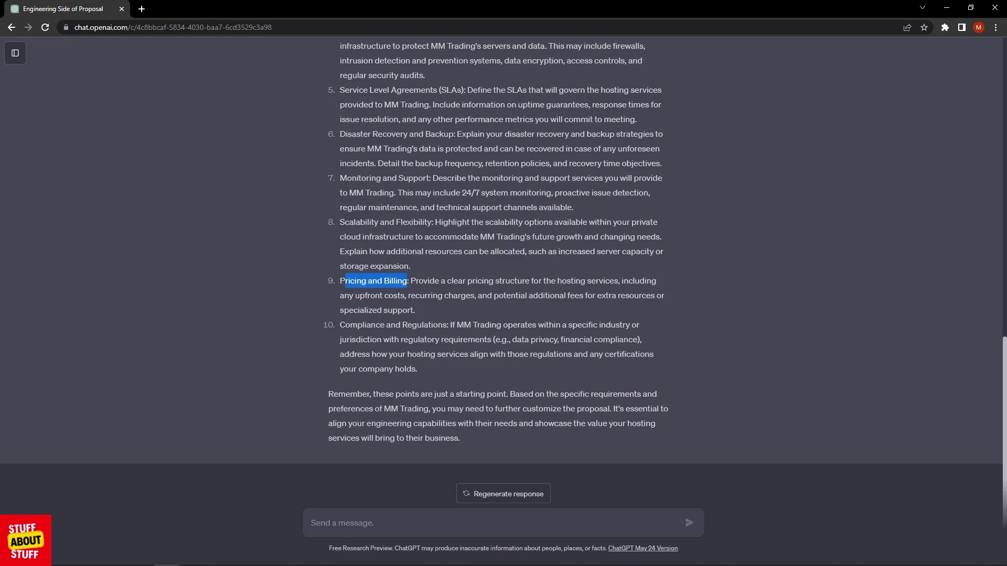
# Paste and send the 2-server requirements of 8 vCPU, 96GB RAM and 5TB storage.
pyautogui.write('The customer would like to host 2 servers with us. They requires 8 vCPU, 96GB Ram, 5TB of storage in resources for us to host the solution in our secure data centers.')
pyautogui.scroll(4, 383, 348)
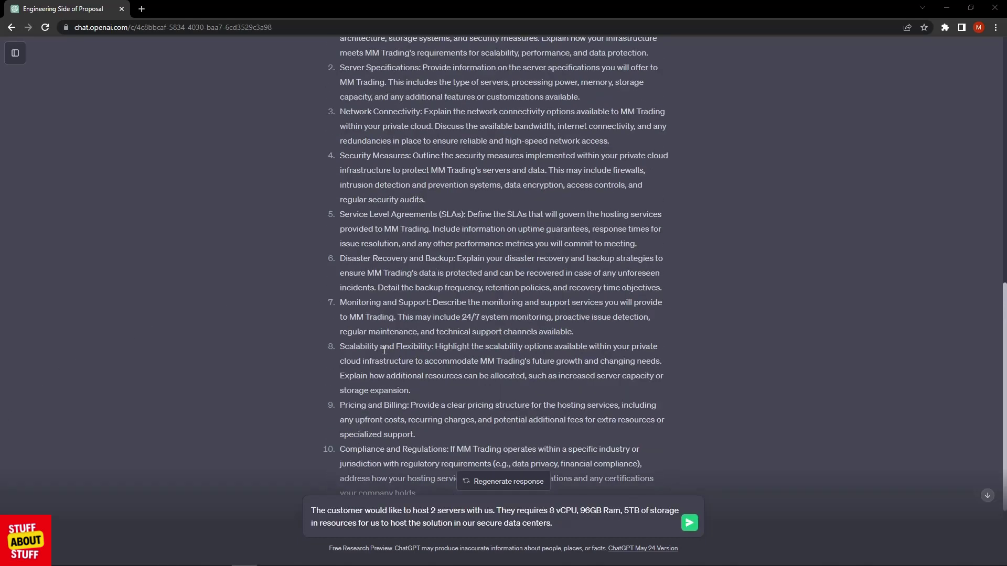
pyautogui.scroll(1, 383, 349)
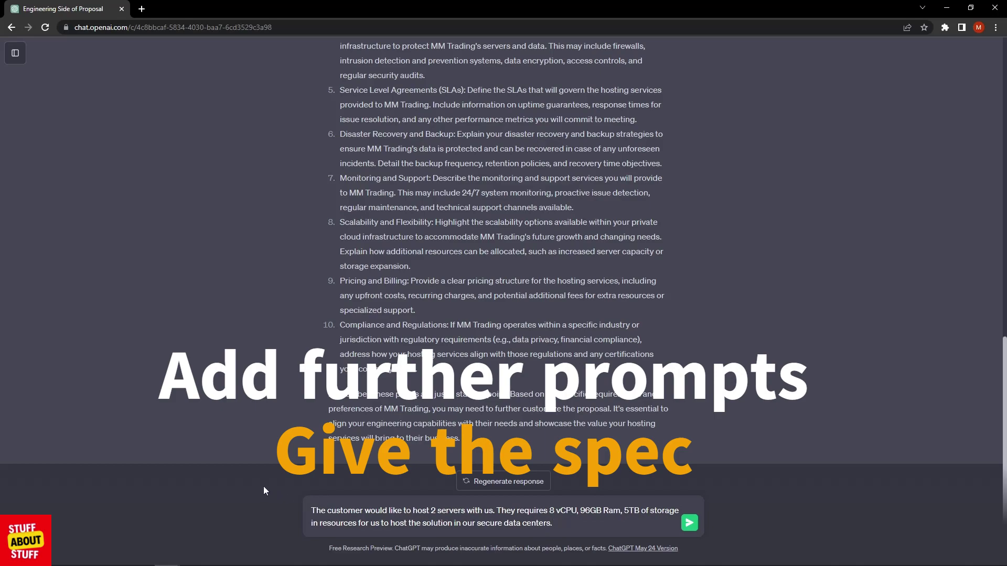
pyautogui.press('Return')
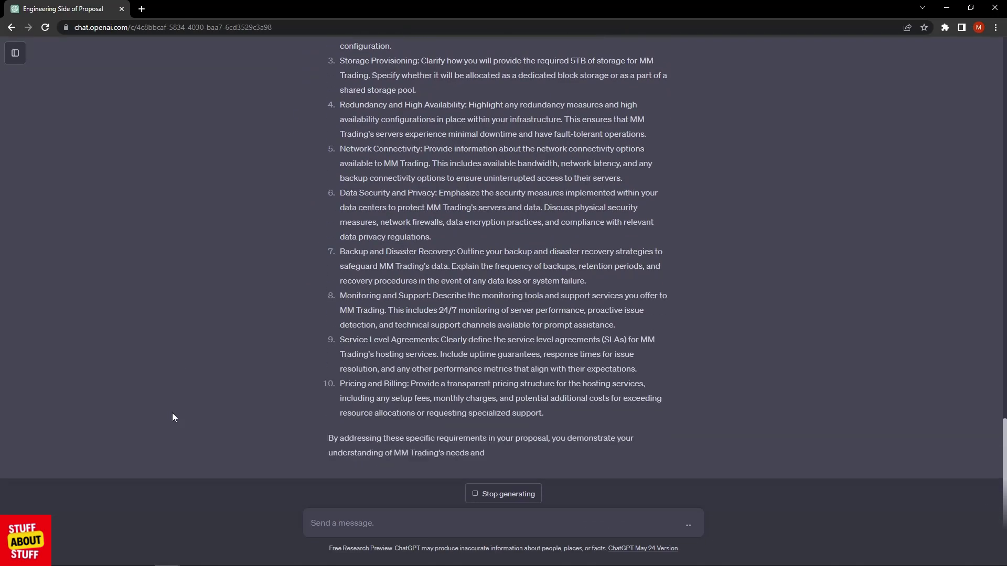
# Highlight the reply's four resource bullets: 2 servers, 8 vCPU, 96GB RAM, 5TB storage.
pyautogui.scroll(7, 171, 417)
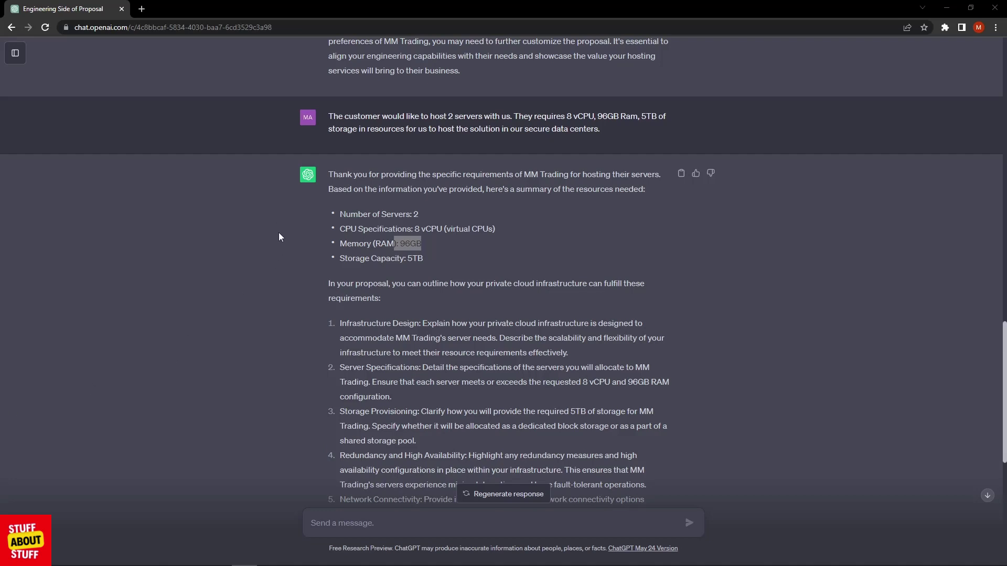
pyautogui.click(338, 122)
pyautogui.scroll(-2, 498, 315)
pyautogui.moveTo(340, 306); pyautogui.dragTo(364, 306)
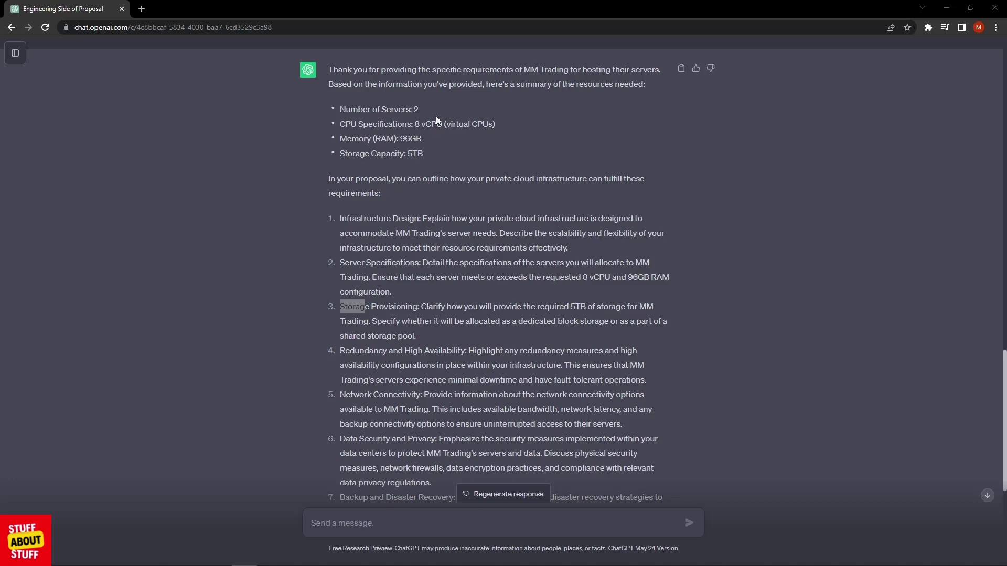
pyautogui.moveTo(425, 154); pyautogui.dragTo(338, 112)
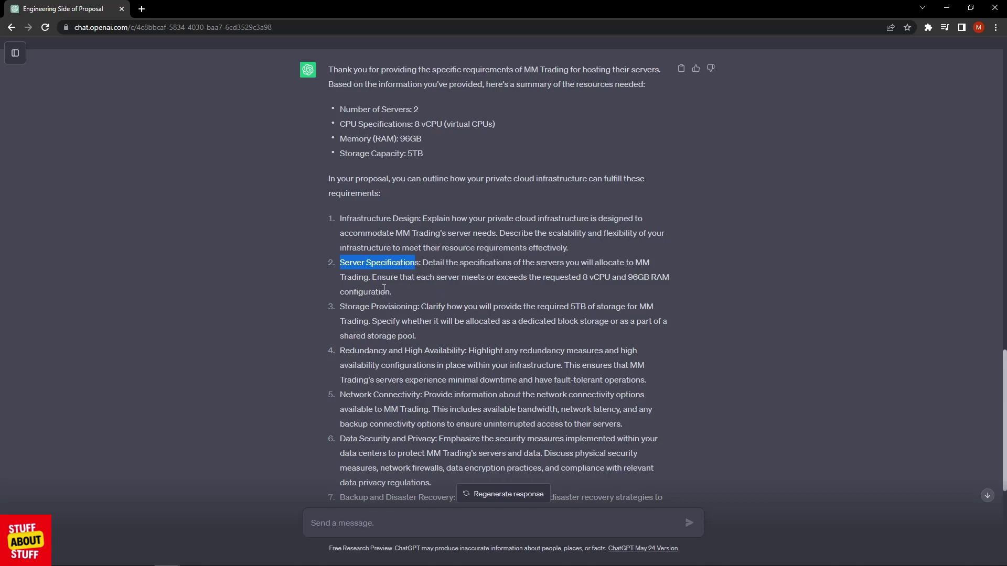
pyautogui.scroll(-1, 379, 288)
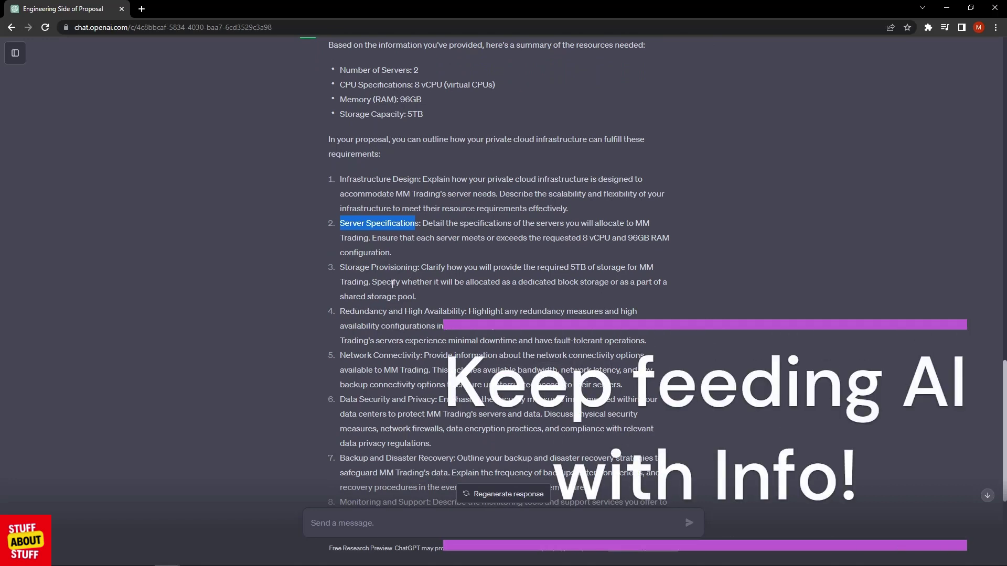
# Select the drafted executive-summary prompt for hosting MM Trading on HP clusters in New York.
pyautogui.scroll(1, 393, 284)
pyautogui.scroll(1, 391, 285)
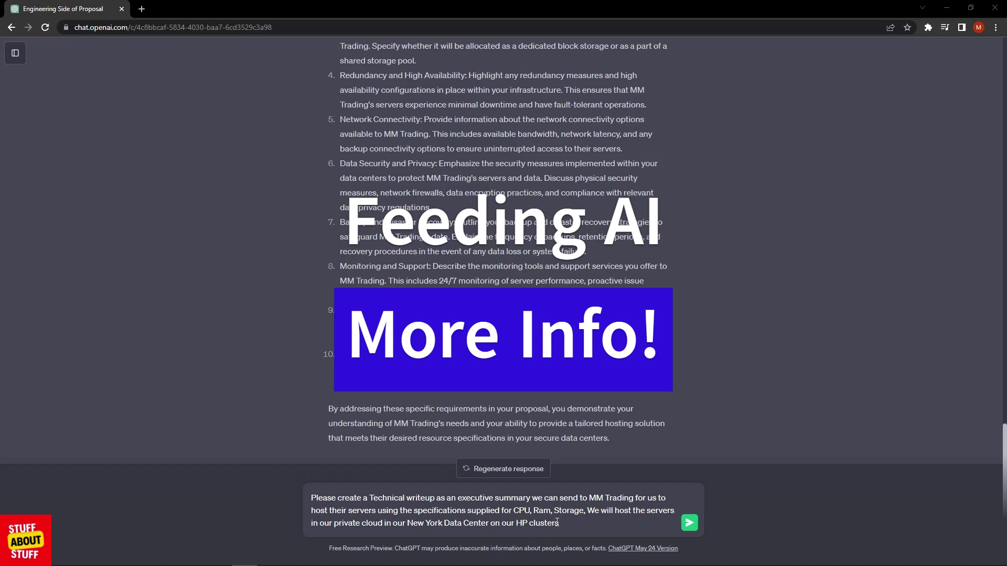
pyautogui.moveTo(559, 522); pyautogui.dragTo(287, 507)
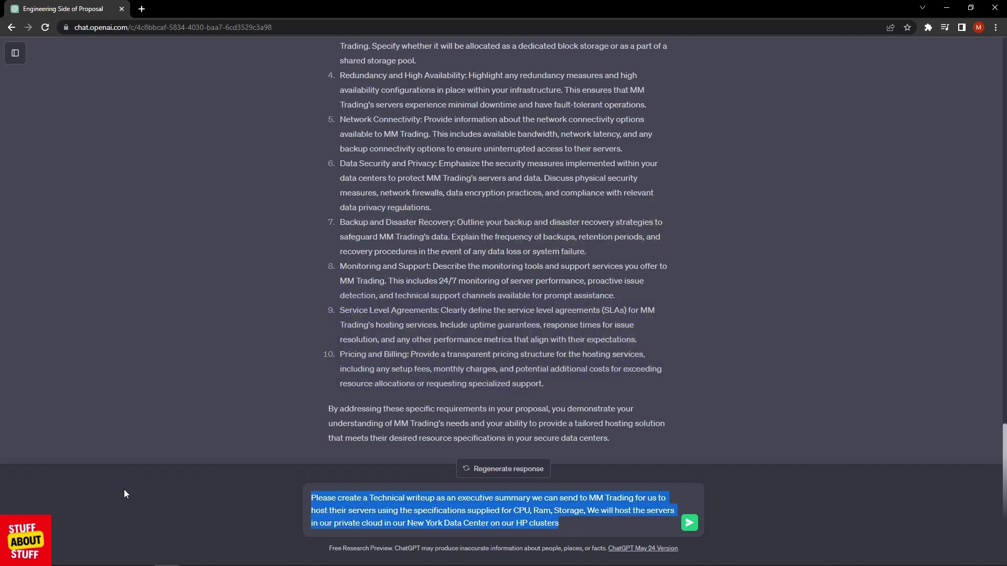
pyautogui.press('Return')
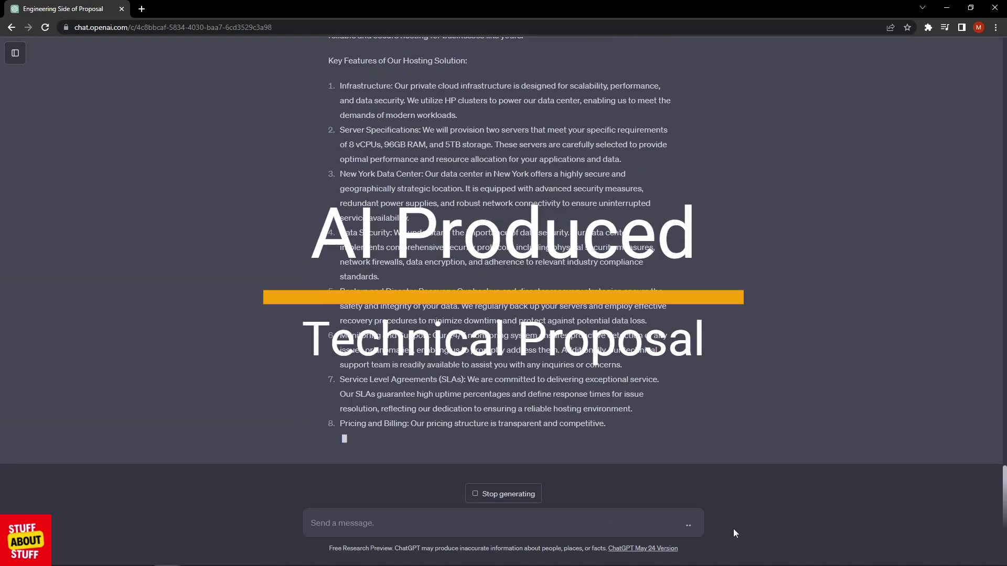
pyautogui.scroll(15, 78, 366)
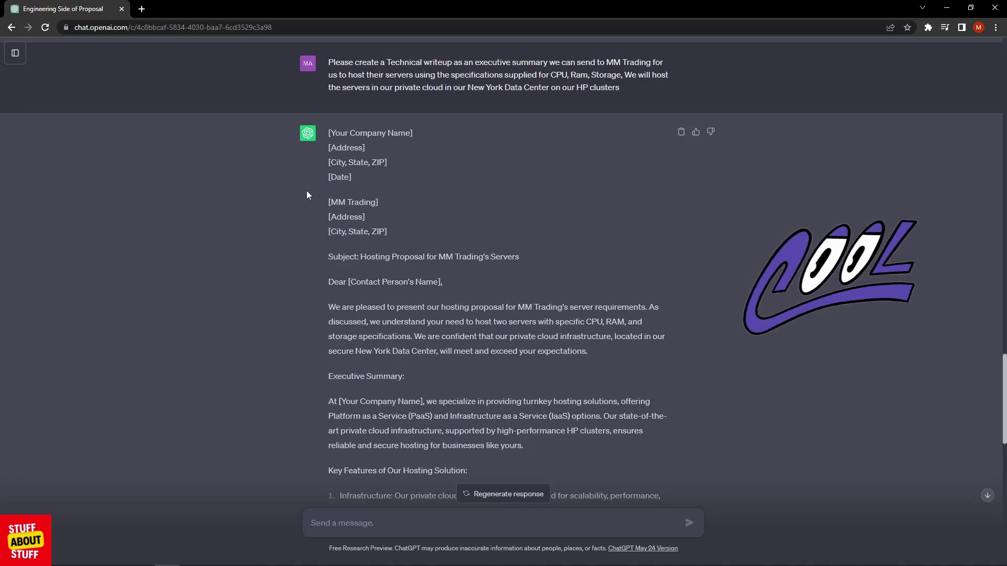
pyautogui.scroll(-1, 295, 193)
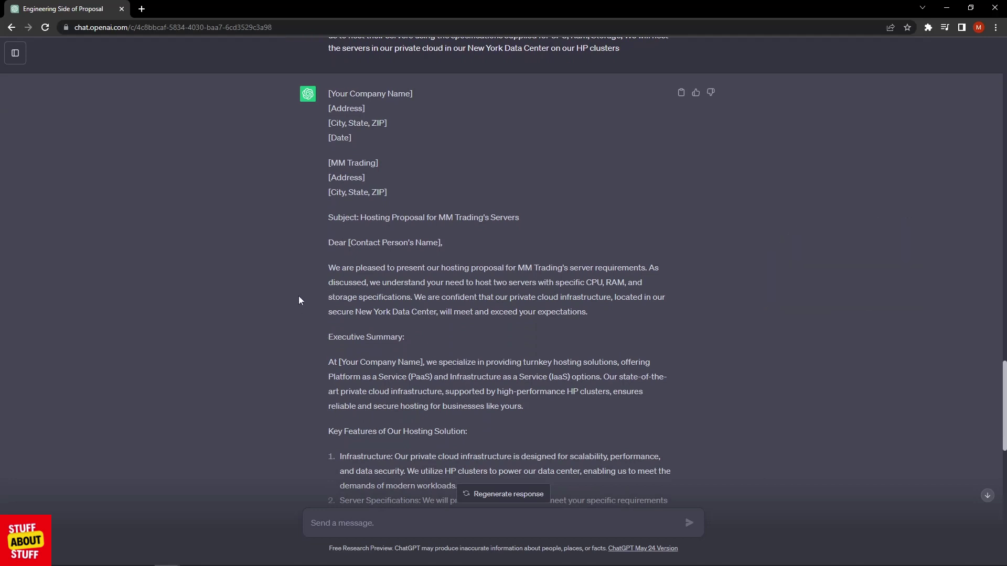
pyautogui.scroll(1, 299, 300)
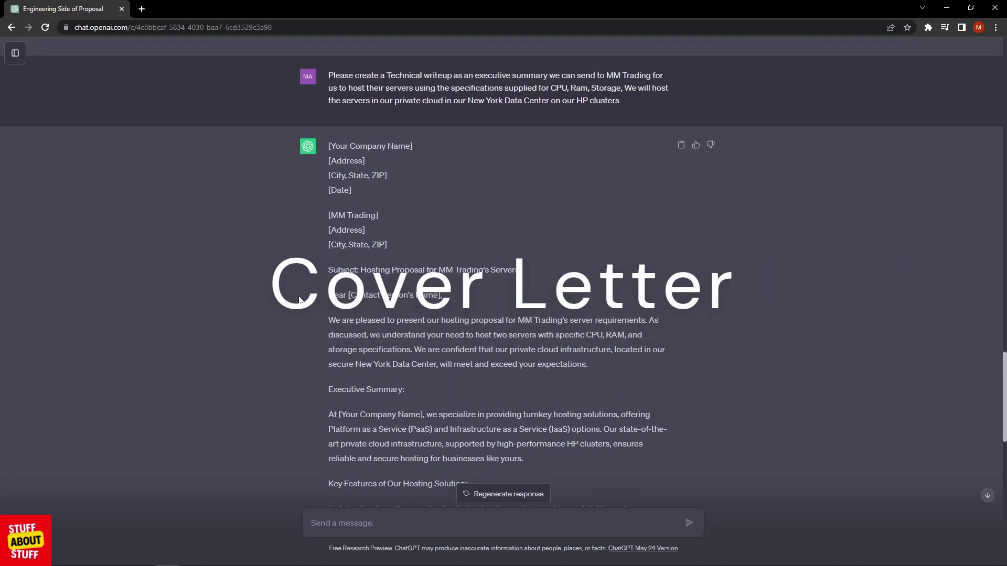
pyautogui.scroll(-1, 314, 350)
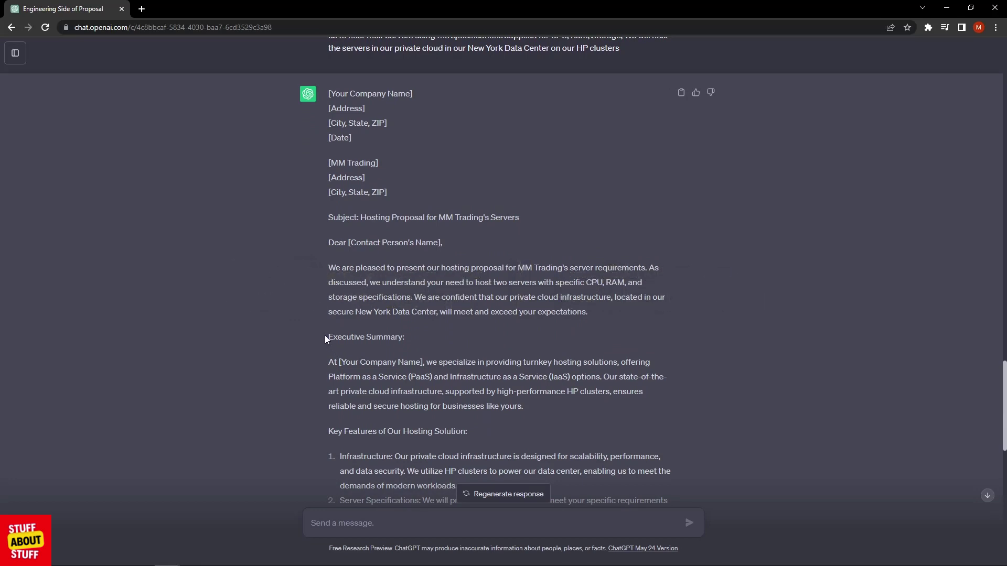
pyautogui.scroll(1, 325, 335)
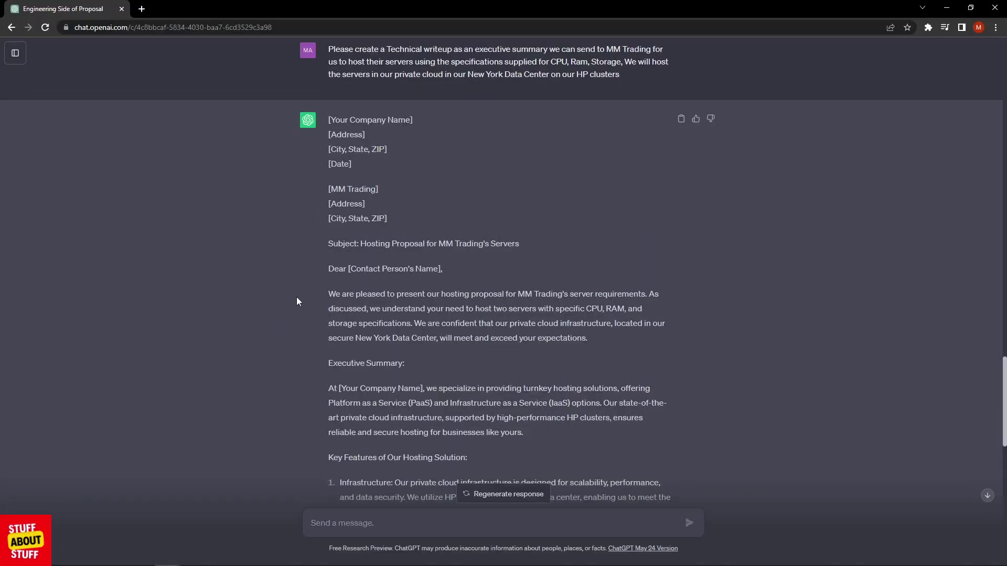
pyautogui.scroll(-1, 222, 395)
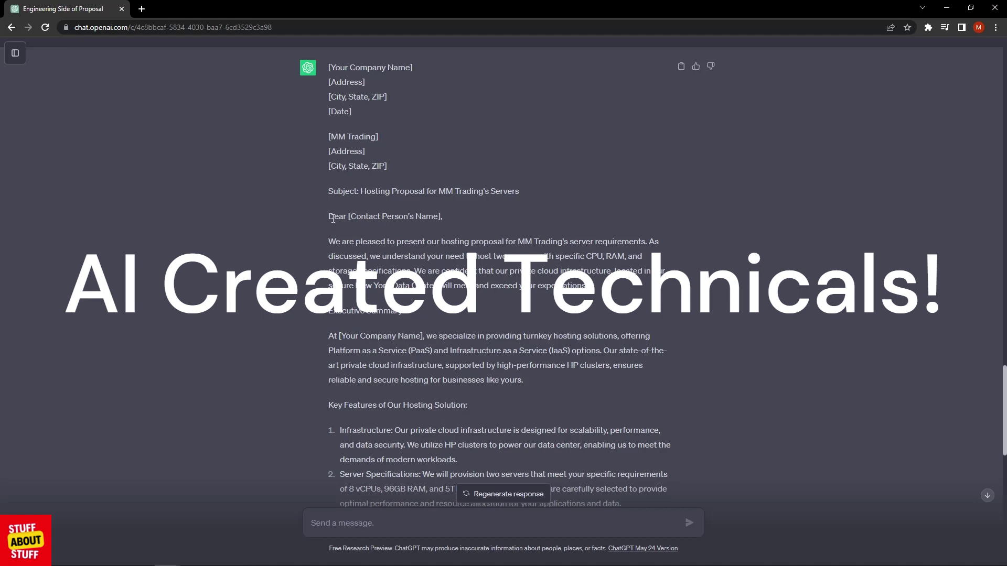
pyautogui.moveTo(365, 216); pyautogui.dragTo(435, 221)
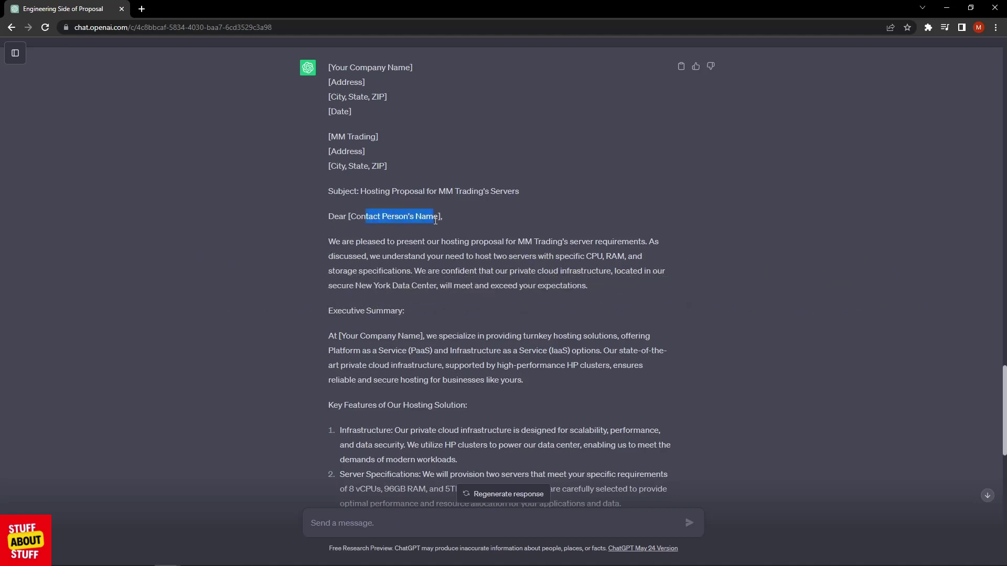
pyautogui.click(291, 257)
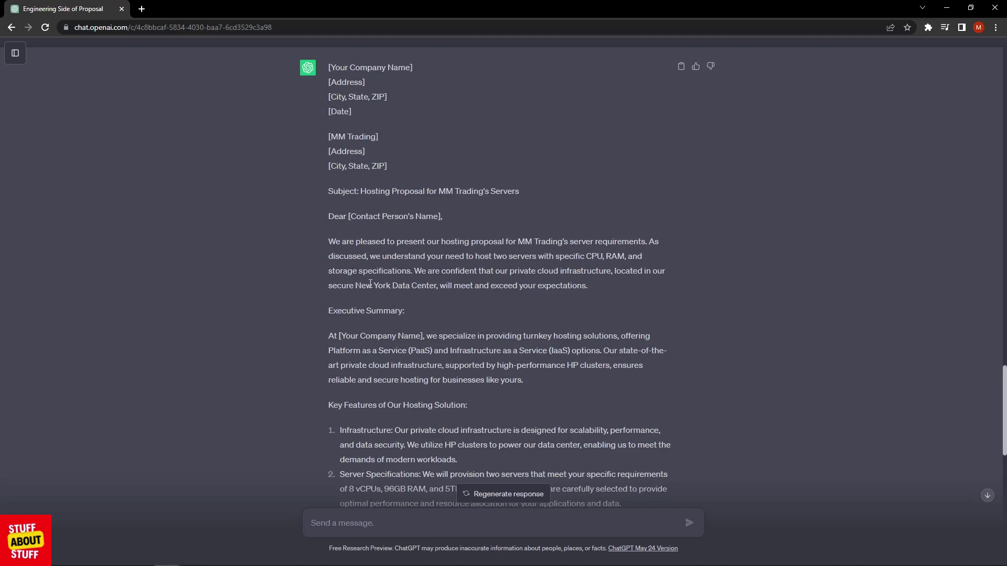
pyautogui.scroll(-2, 409, 288)
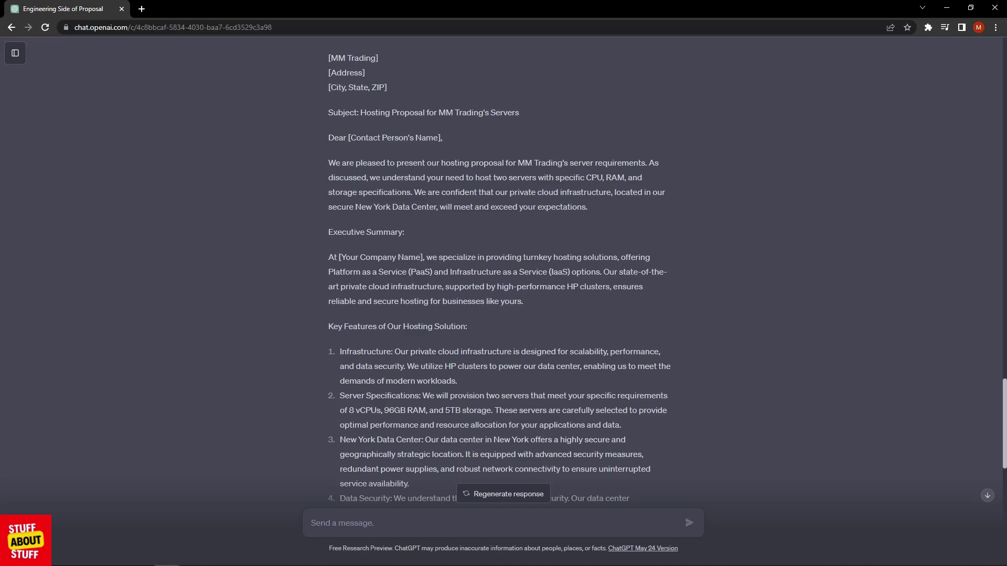
pyautogui.scroll(-4, 503, 273)
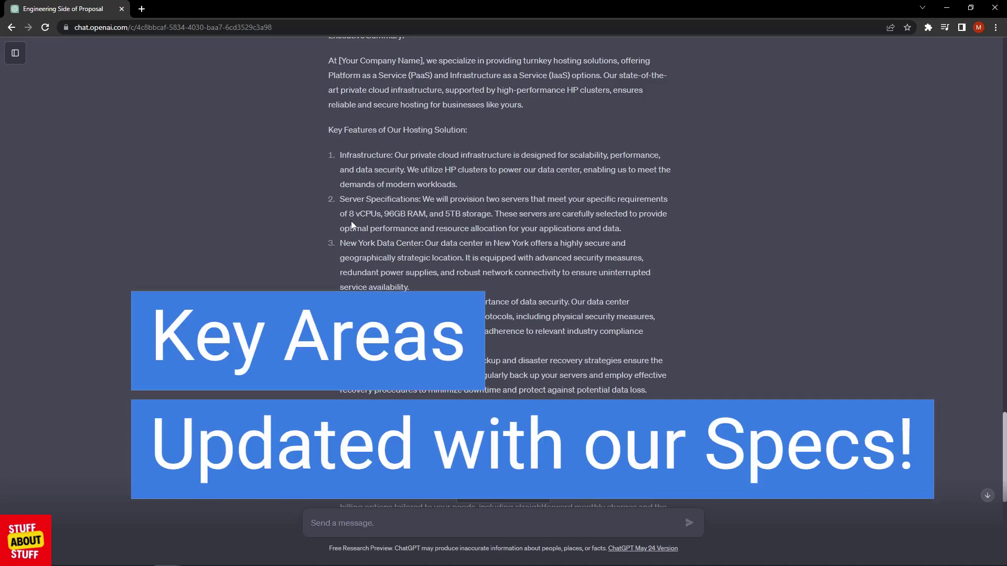
pyautogui.moveTo(341, 156); pyautogui.dragTo(376, 156)
pyautogui.moveTo(455, 184); pyautogui.dragTo(419, 169)
pyautogui.click(352, 231)
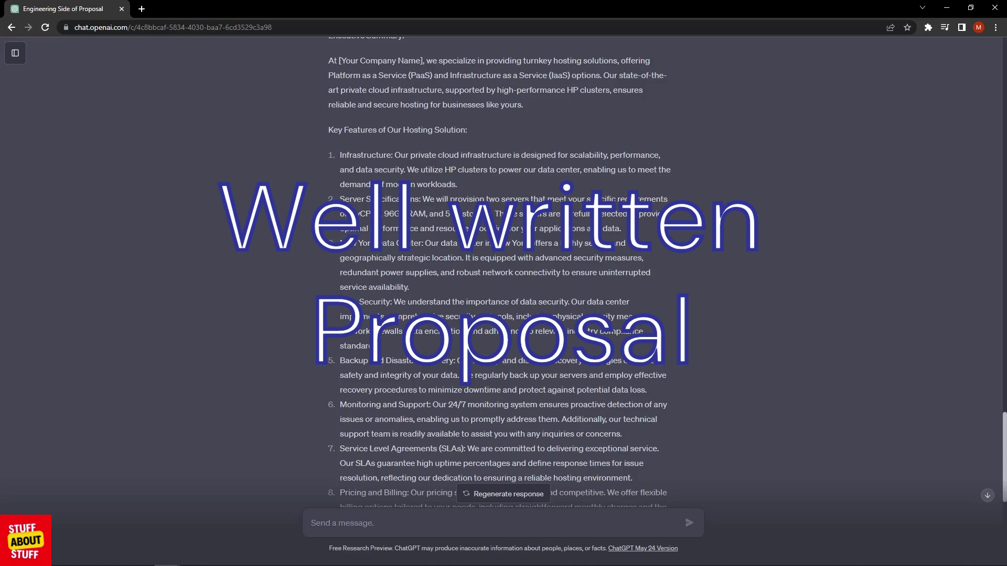
pyautogui.scroll(3, 197, 388)
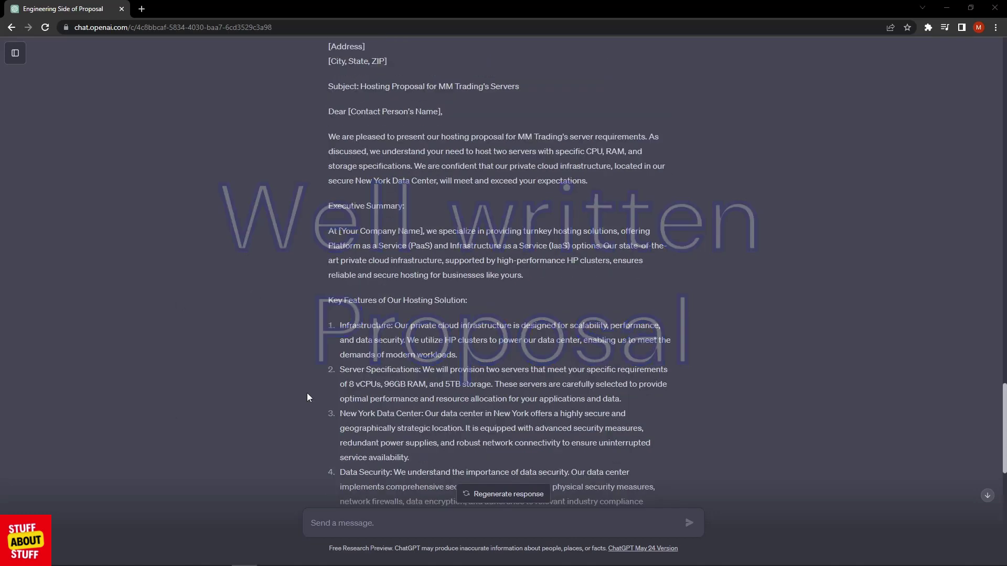
pyautogui.scroll(1, 252, 406)
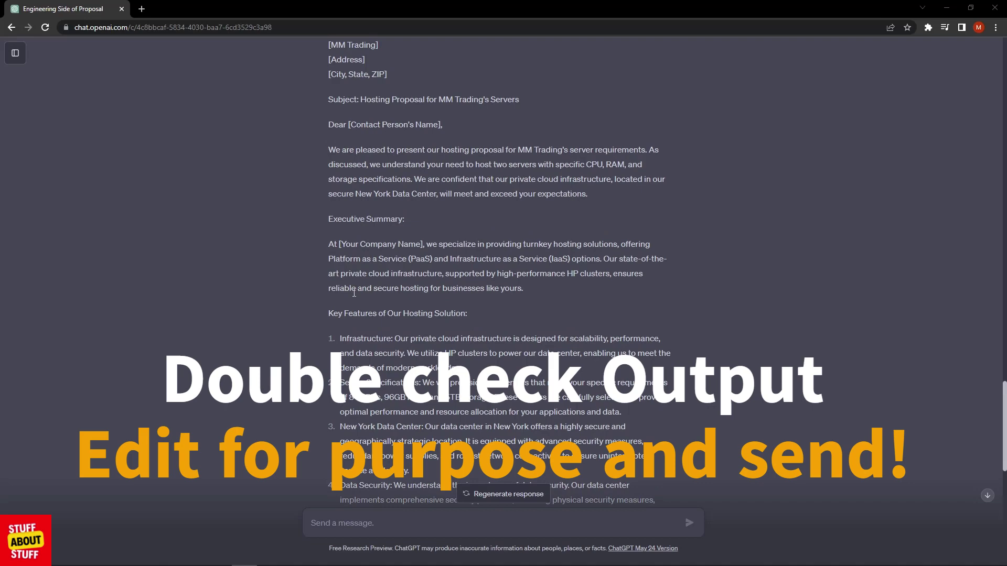
pyautogui.scroll(-2, 375, 328)
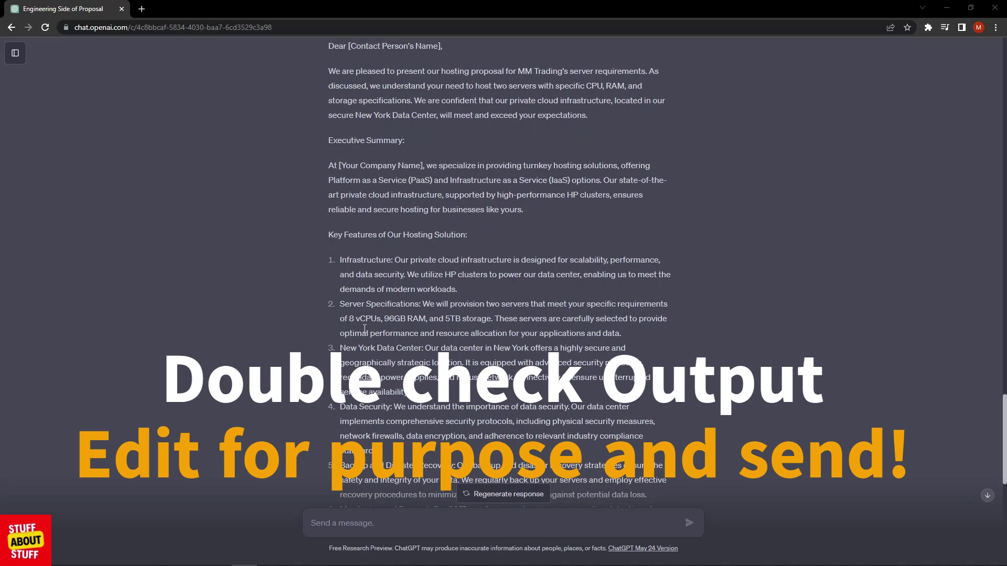
pyautogui.scroll(-4, 355, 336)
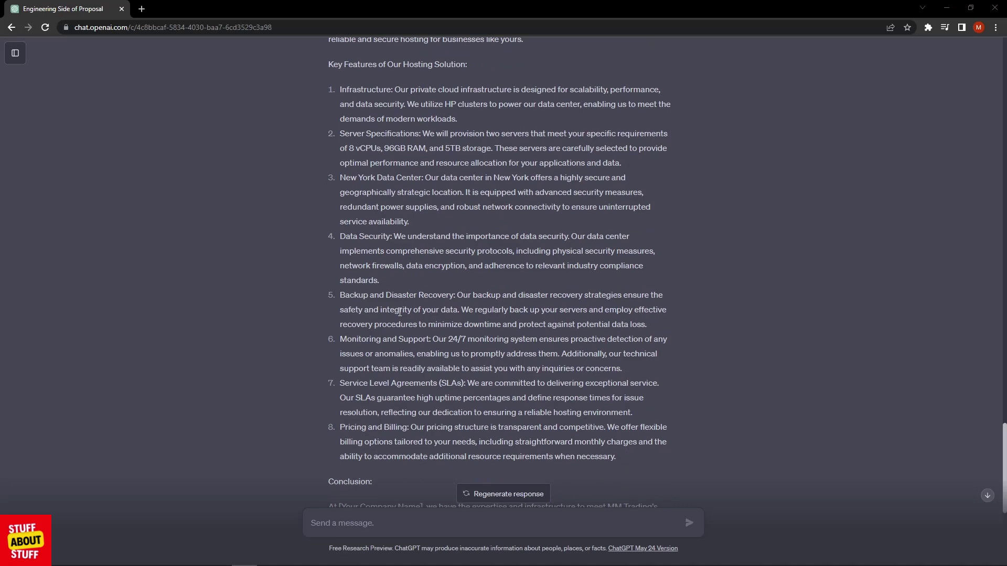
pyautogui.scroll(2, 400, 313)
pyautogui.scroll(1, 399, 313)
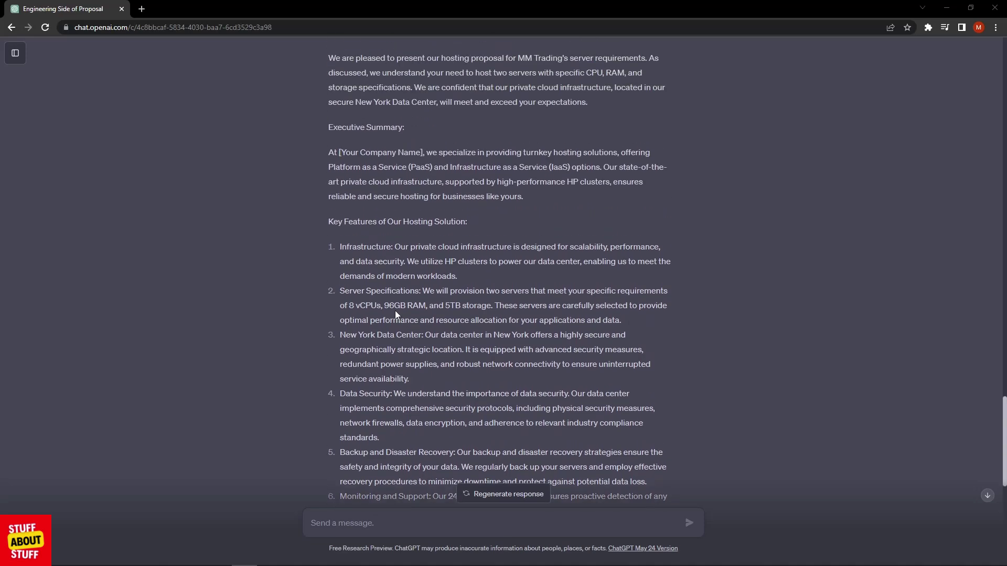
pyautogui.scroll(2, 393, 311)
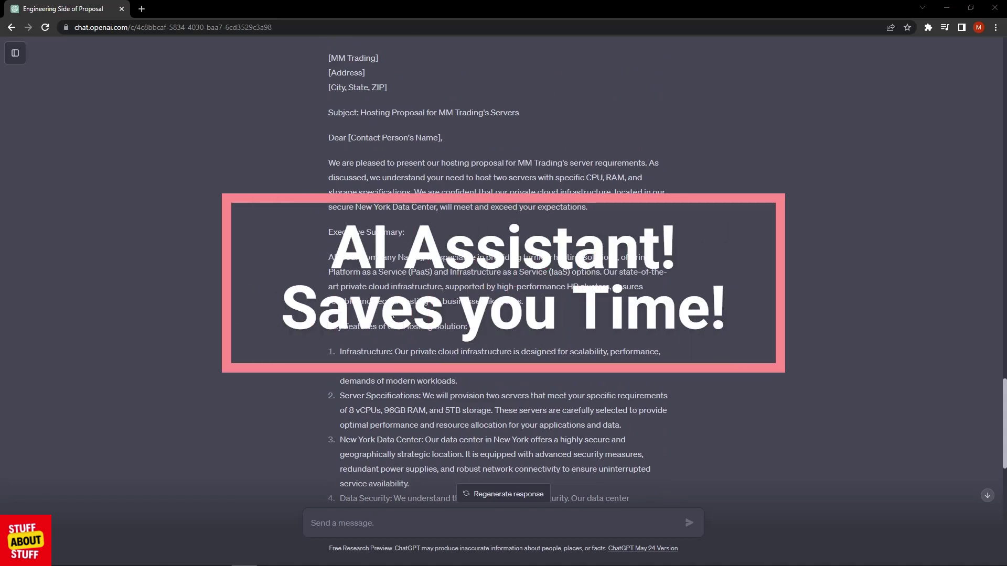
pyautogui.scroll(-2, 393, 317)
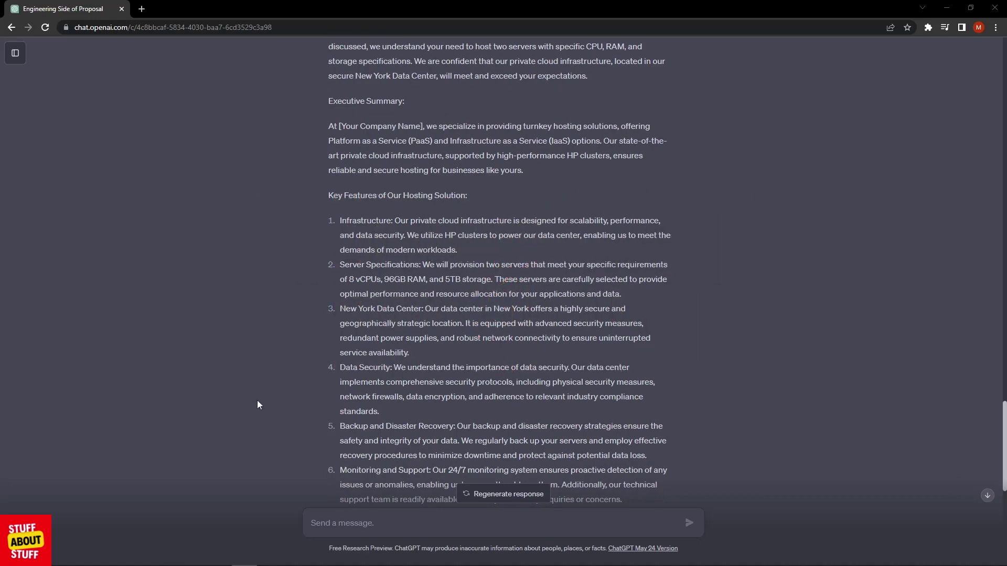
# Paste and send the HTML quote prompt pricing 1 USD per vCPU, GB RAM and TB storage.
pyautogui.write('We charge 1 USD per vCPU, 1 USD per 1GB RAM, 1 USD per 1TB of storage, please produce a quote for the customer on a nicely formatted quote template with a table showing all pricing, please produce this quote in HTML, Please quote the CPU, RAM, Storage')
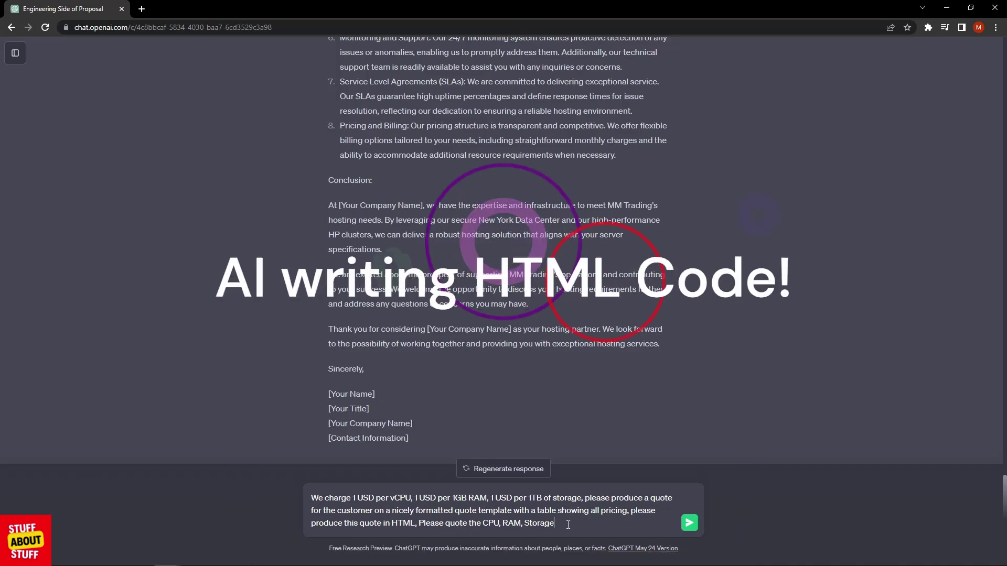
pyautogui.press('Return')
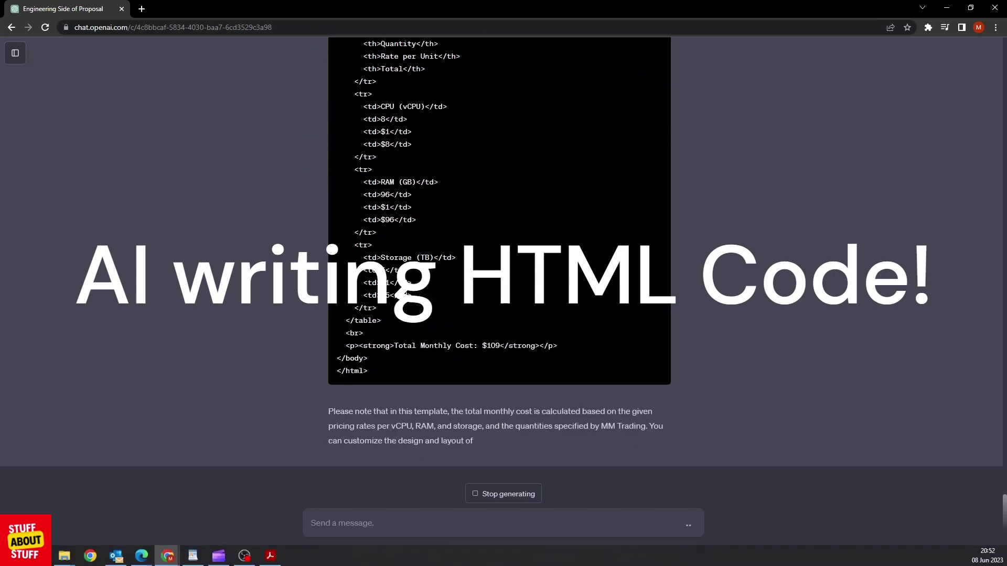
# Copy the generated HTML code for the MM Trading Hosting Services quote.
pyautogui.scroll(10, 131, 360)
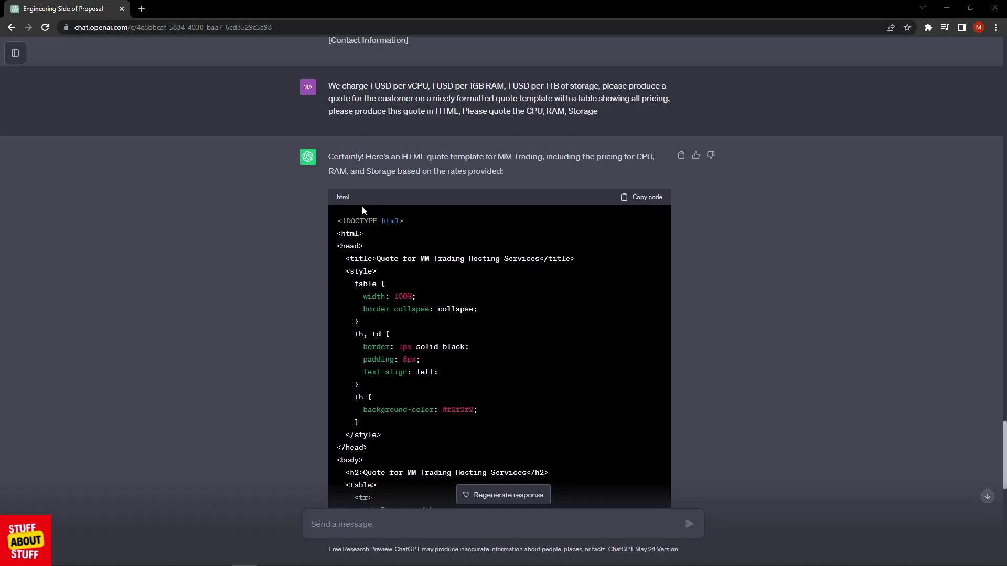
pyautogui.scroll(-1, 362, 207)
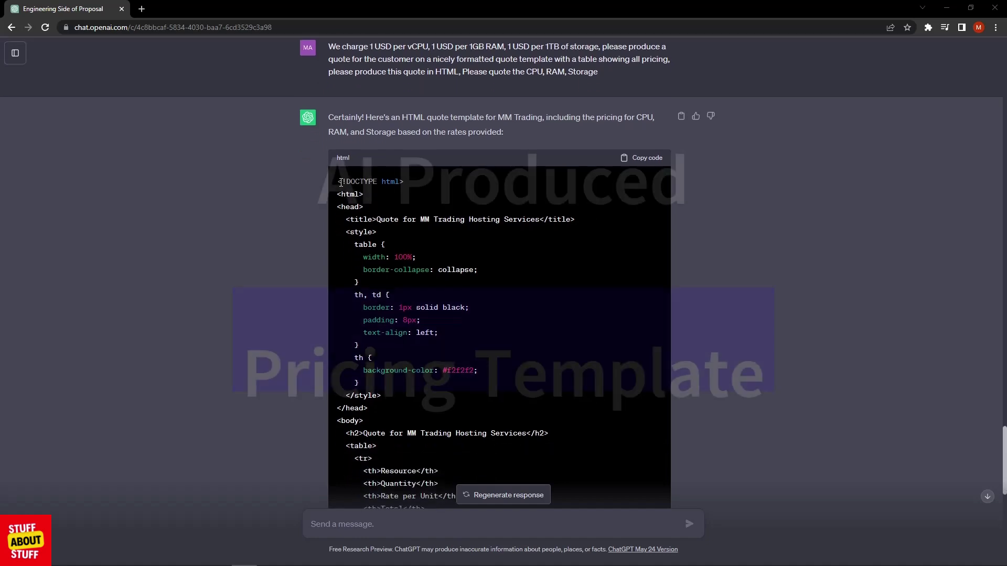
pyautogui.moveTo(342, 182); pyautogui.dragTo(407, 182)
pyautogui.click(335, 179)
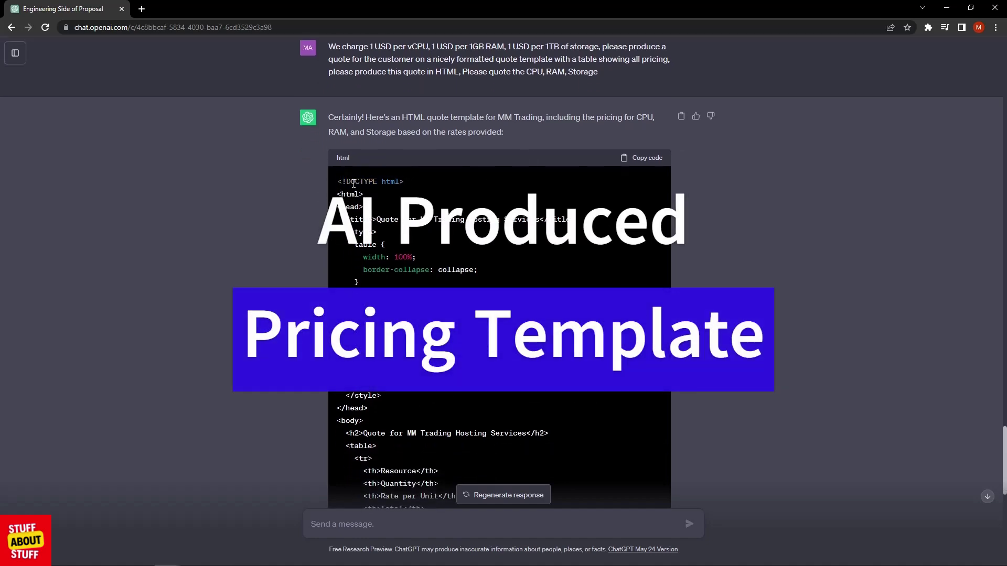
pyautogui.click(639, 159)
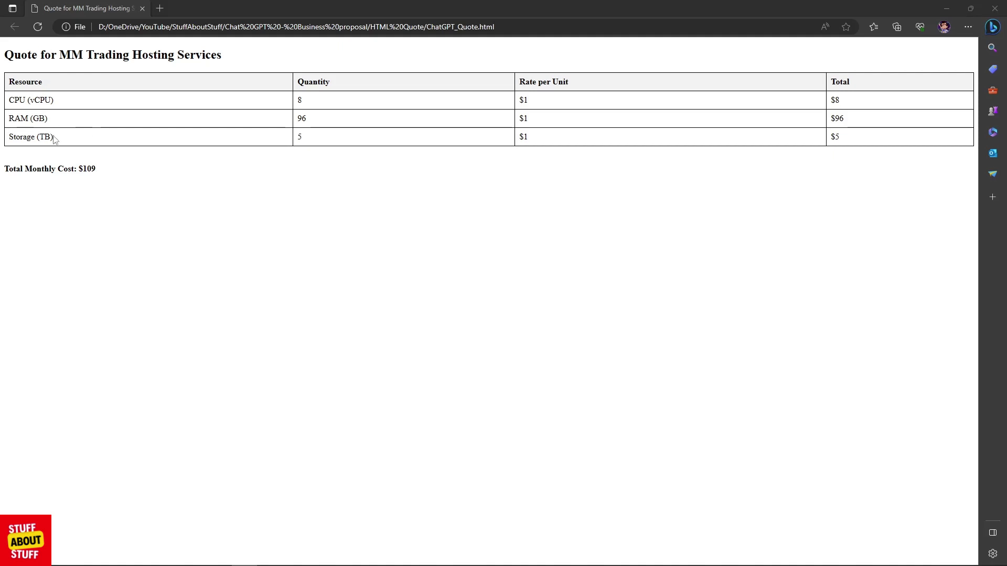
# Check the Edge quote table: CPU $8, RAM $96, Storage $5 at $1 per unit.
pyautogui.moveTo(54, 138); pyautogui.dragTo(16, 138)
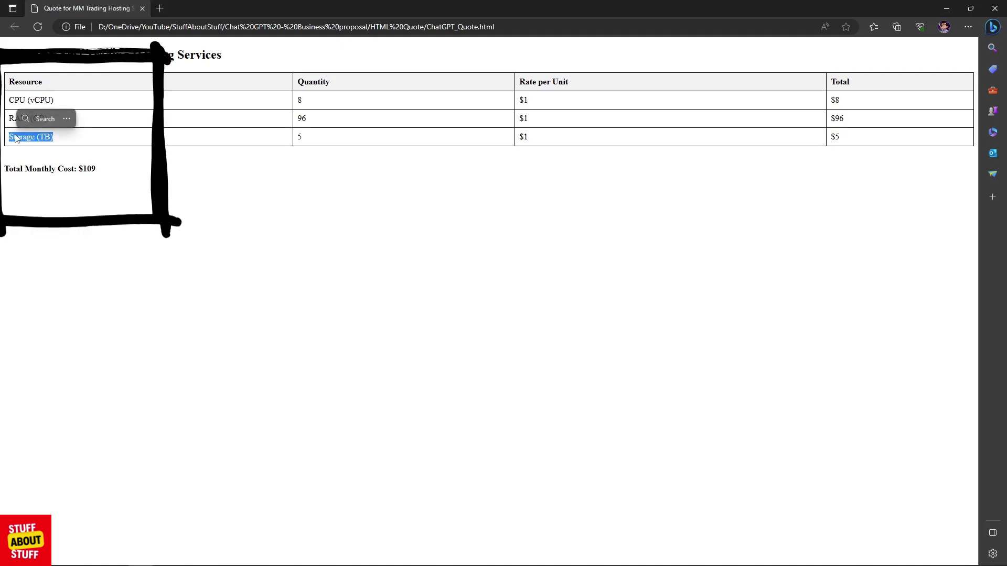
pyautogui.click(136, 122)
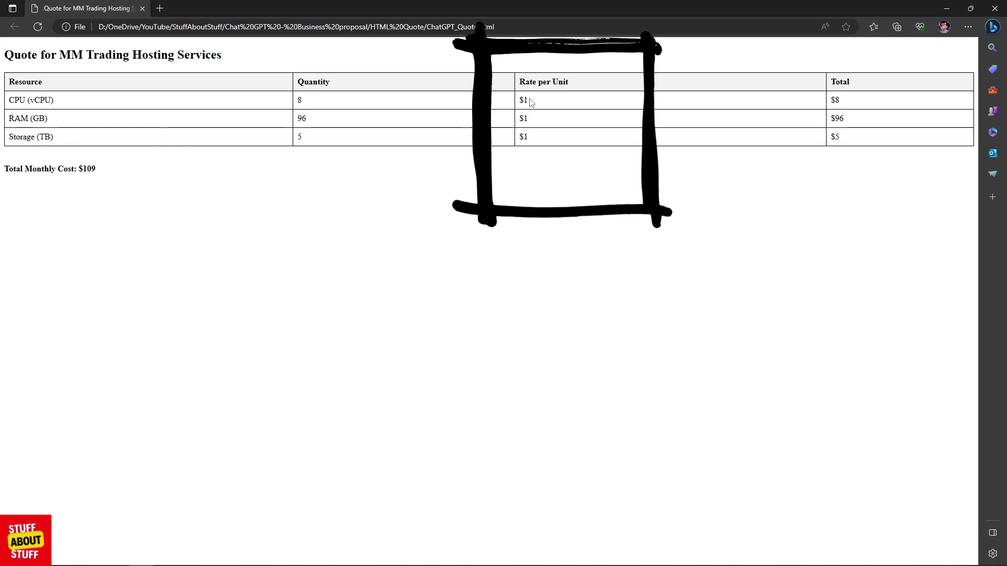
pyautogui.moveTo(531, 101); pyautogui.dragTo(525, 149)
pyautogui.click(734, 143)
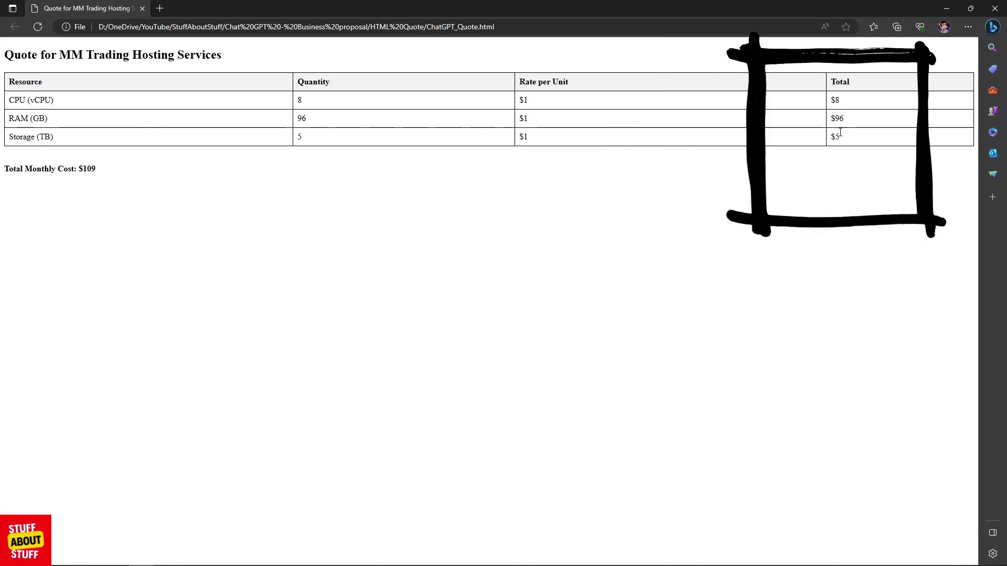